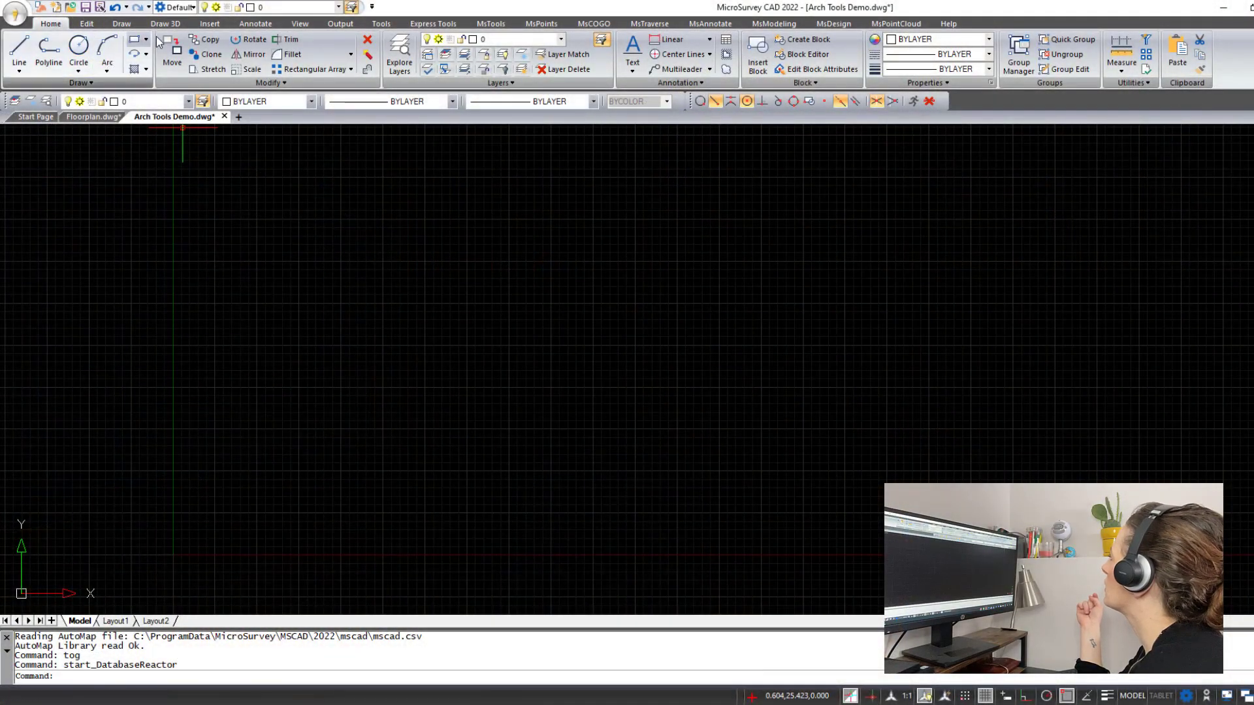
# On the Draw 3D tab, drop down the Walls list to show the available wall types
pyautogui.click(166, 25)
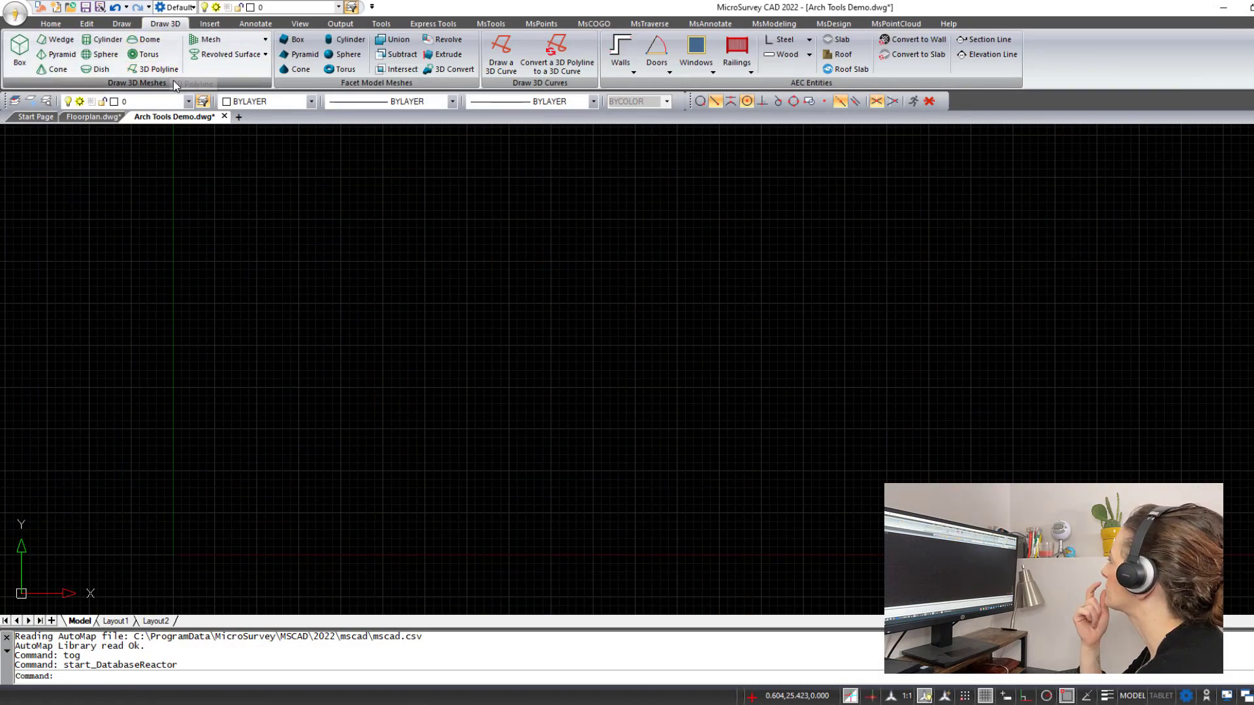
pyautogui.click(629, 72)
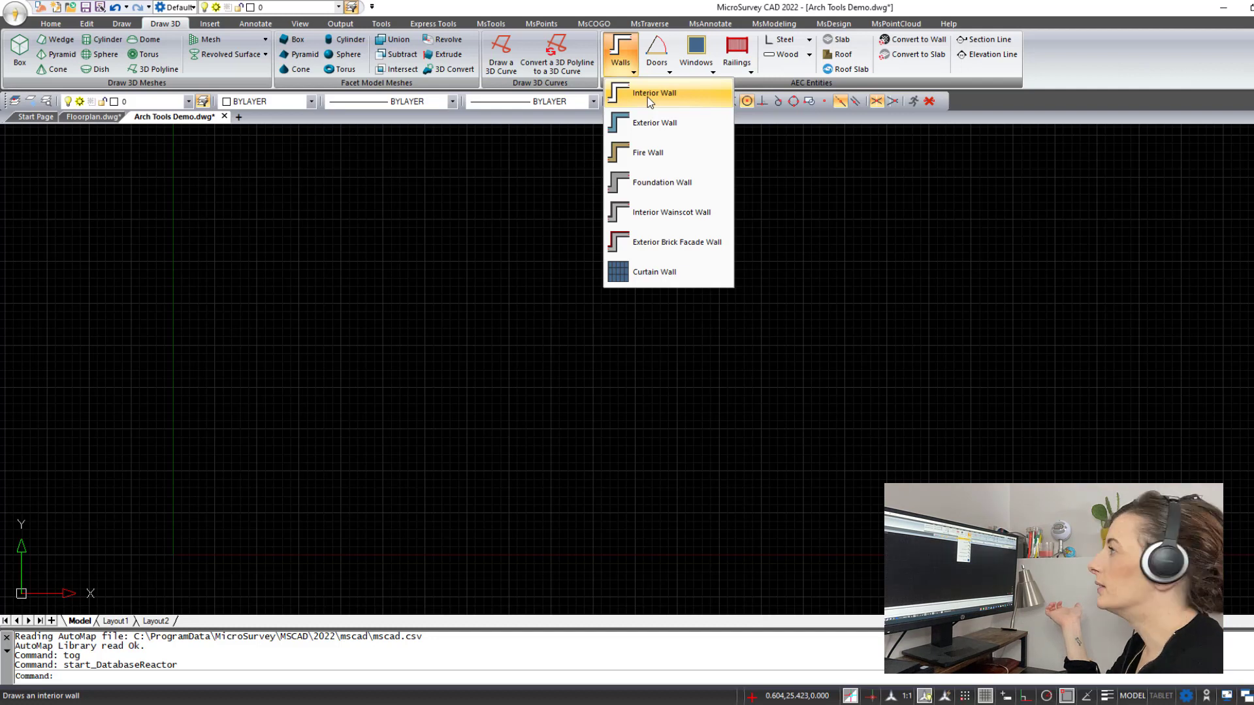
# Choose Interior Wall to start the wall command
pyautogui.click(648, 96)
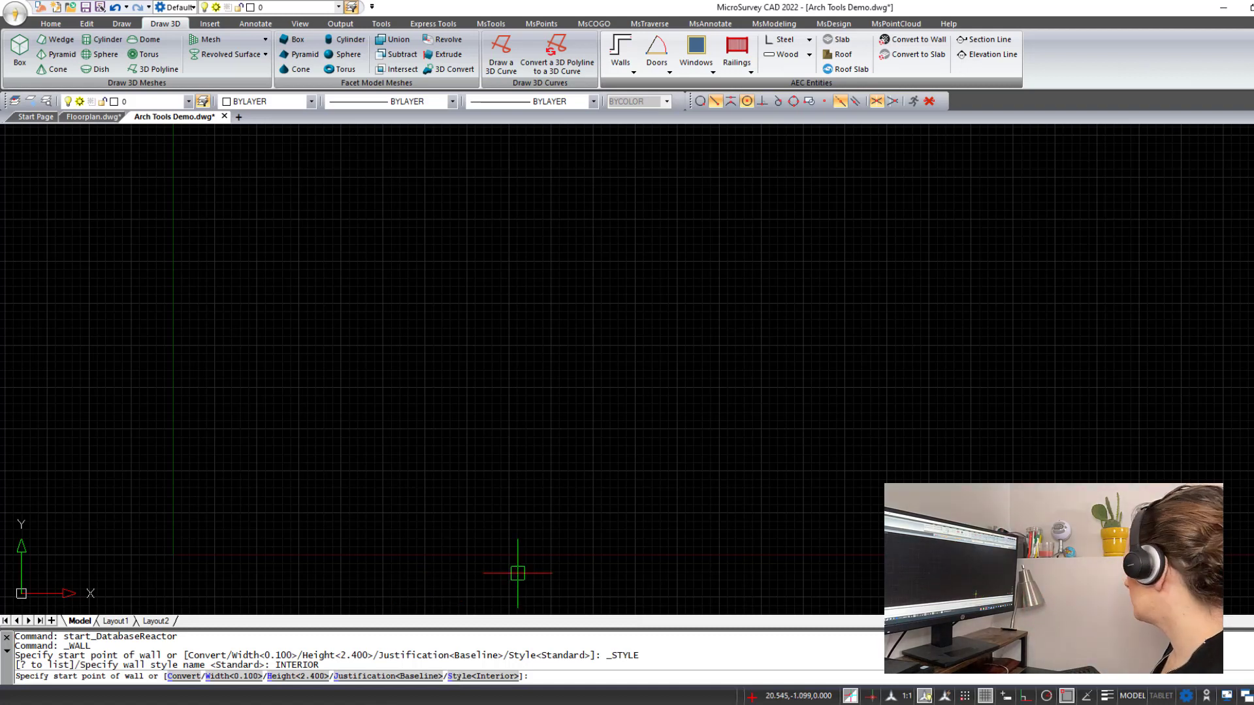
# Set the wall justification to Left and pick the wall start point at 31.727,4.109
pyautogui.write('j')
pyautogui.press('Return')
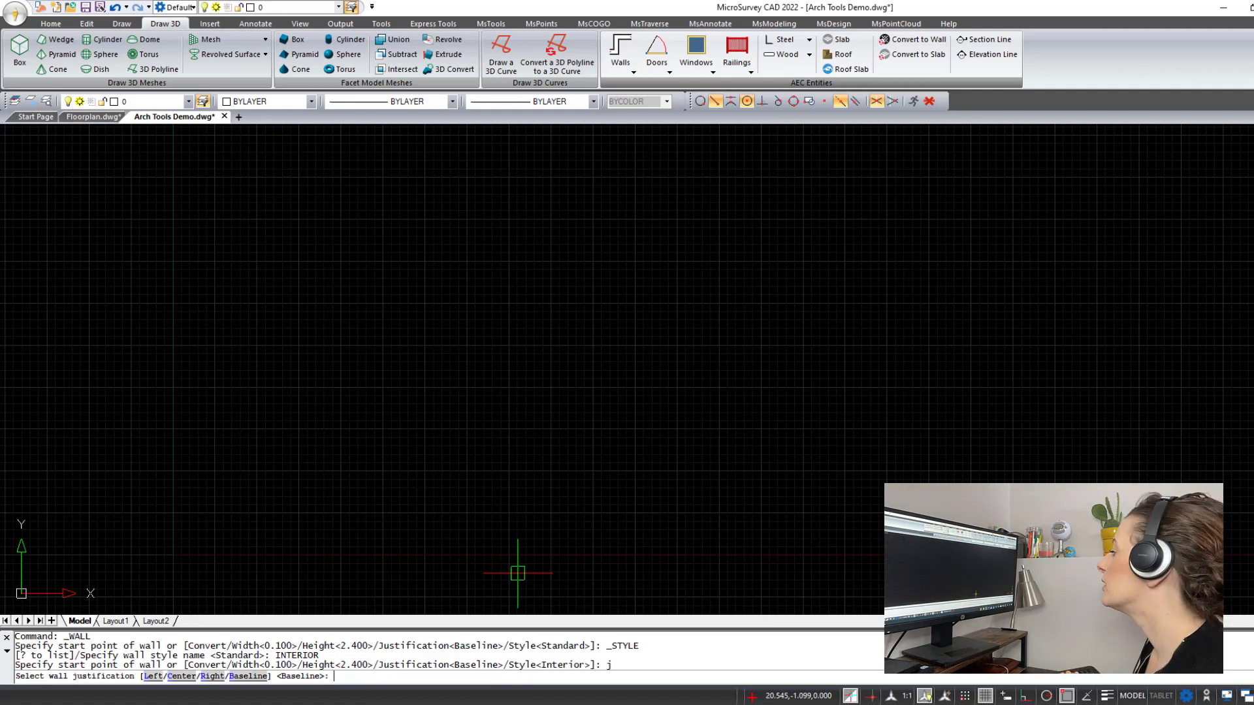
pyautogui.write('l')
pyautogui.press('Return')
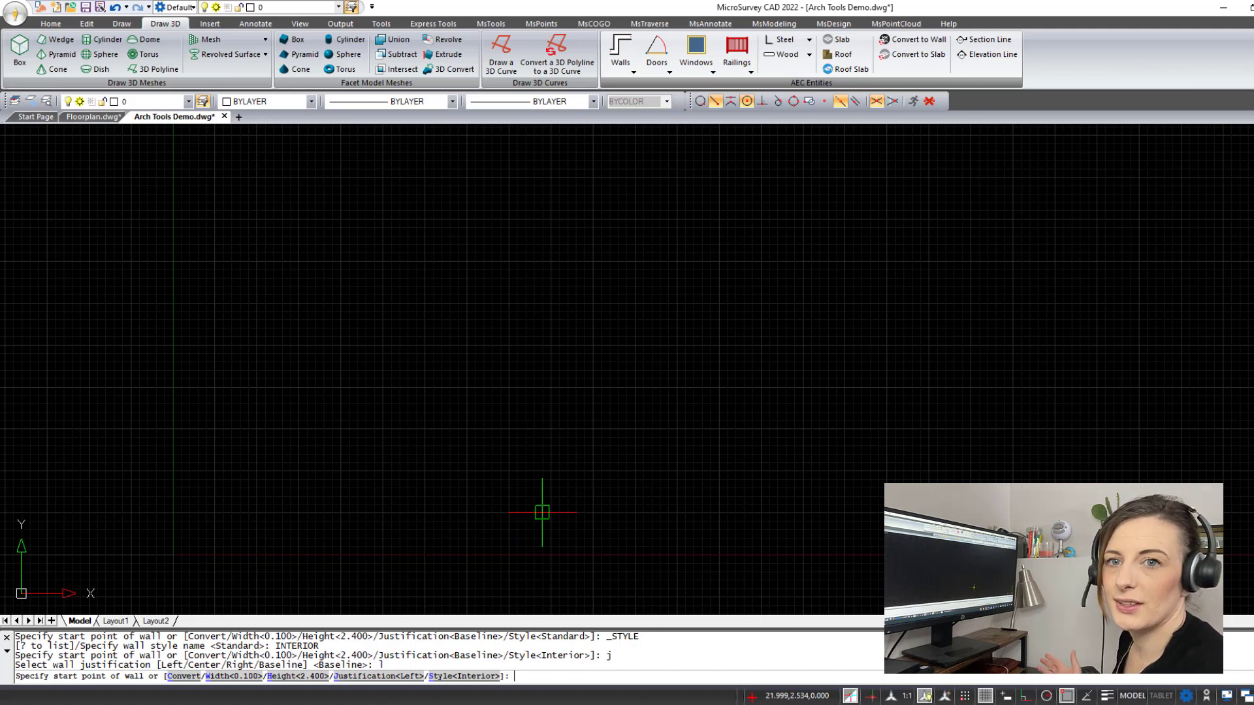
pyautogui.click(705, 485)
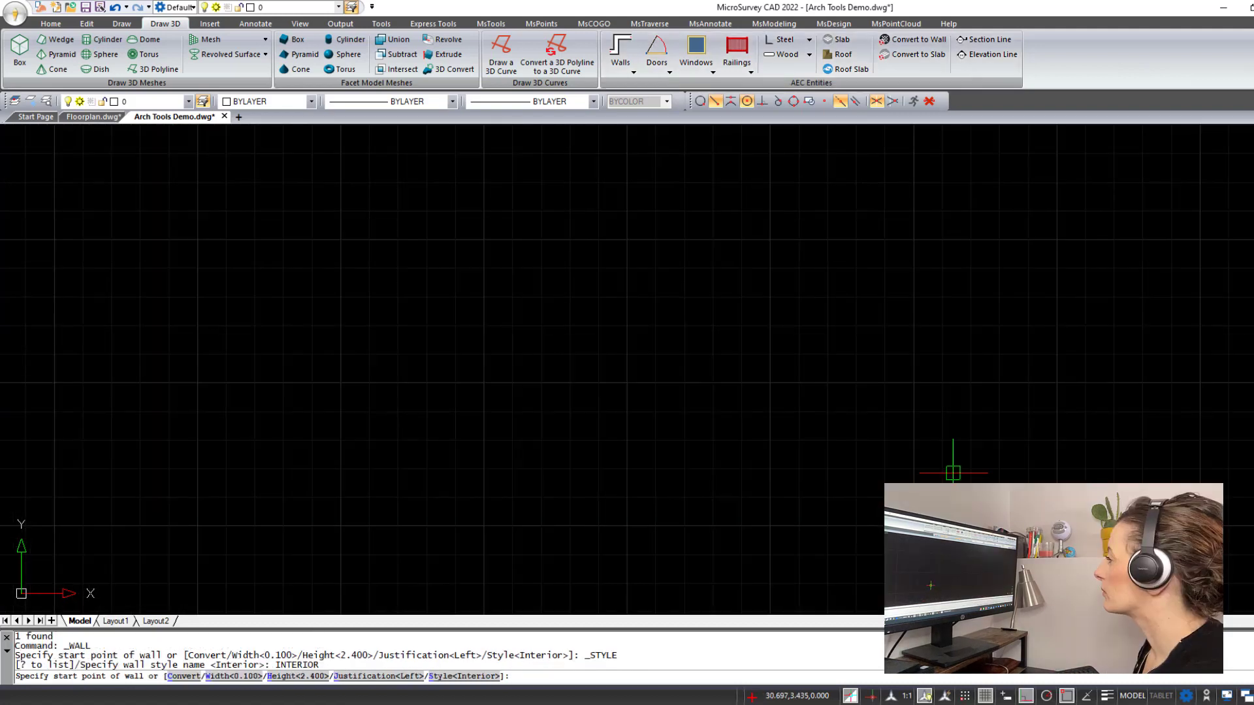
# Draw interior walls 8, 7 and 8 long, closing back at the starting corner
pyautogui.click(952, 468)
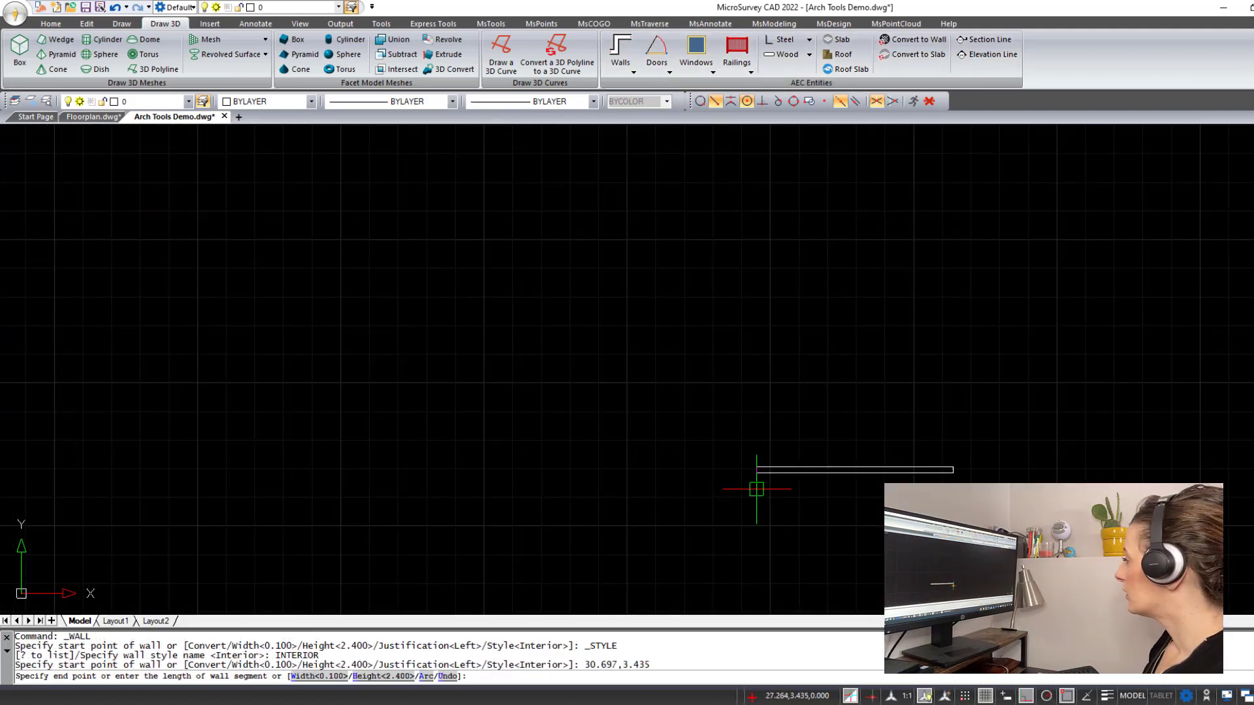
pyautogui.write('8')
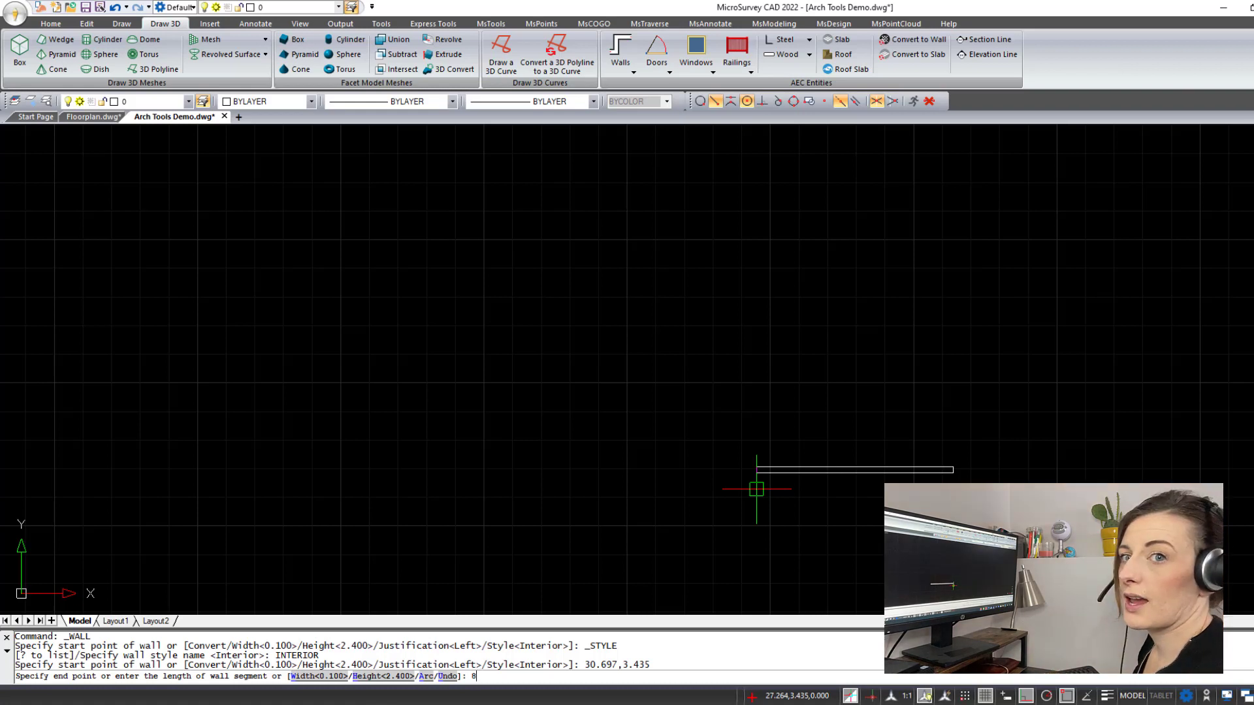
pyautogui.press('Return')
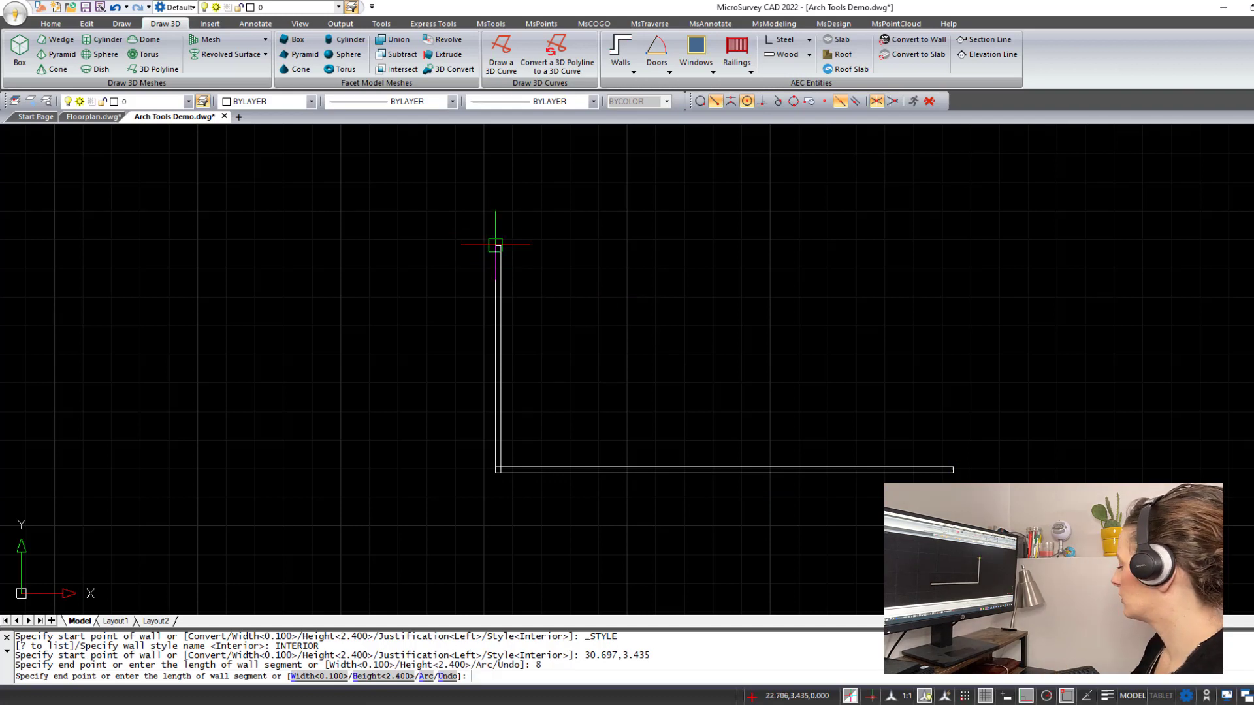
pyautogui.write('7')
pyautogui.press('Return')
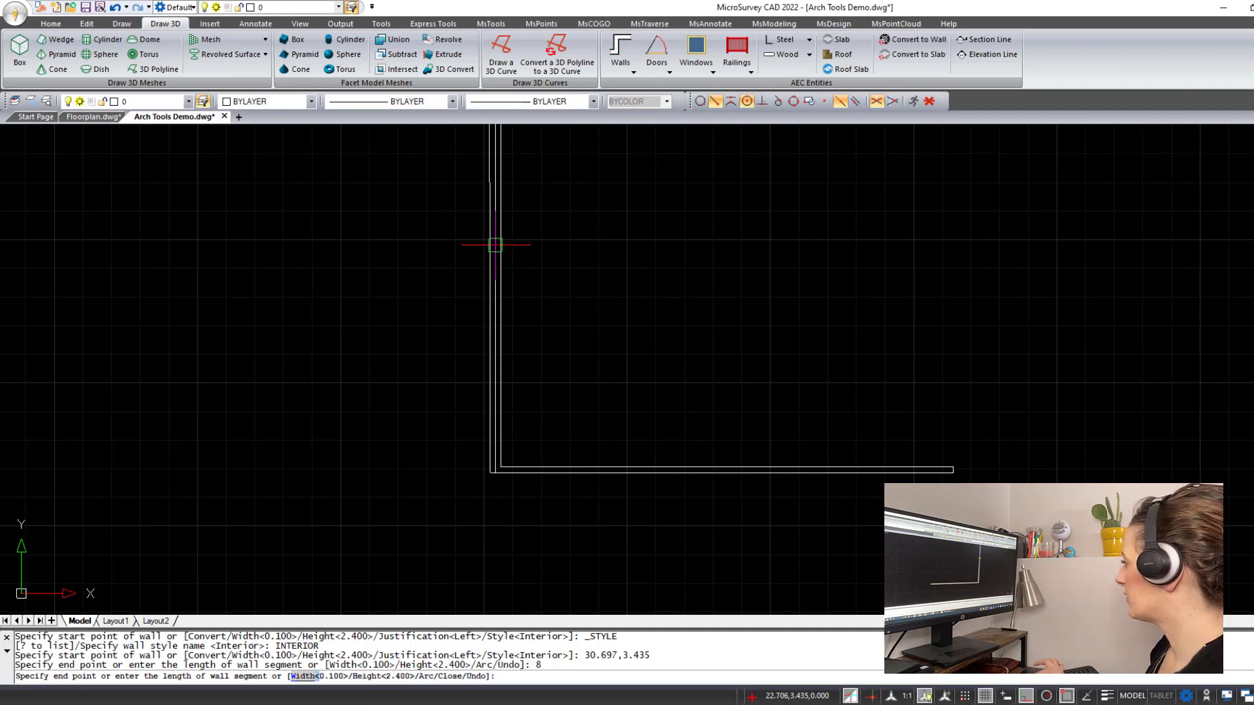
pyautogui.scroll(-3, 816, 300)
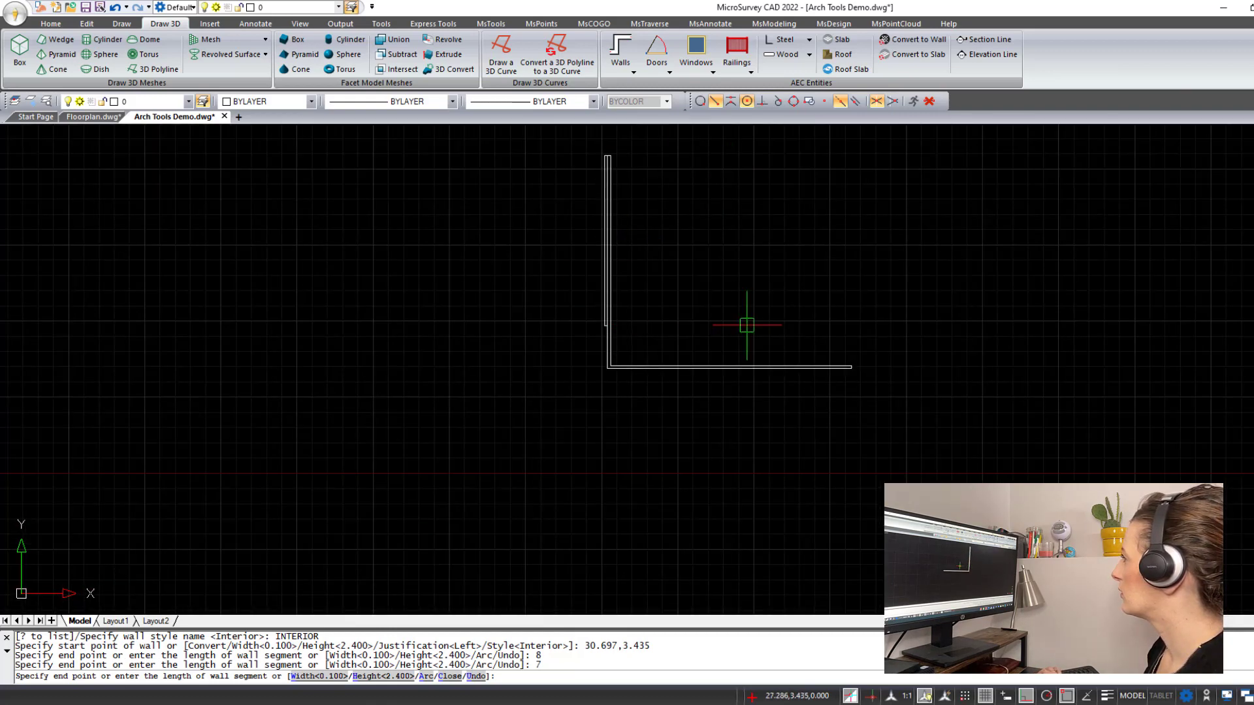
pyautogui.write('8')
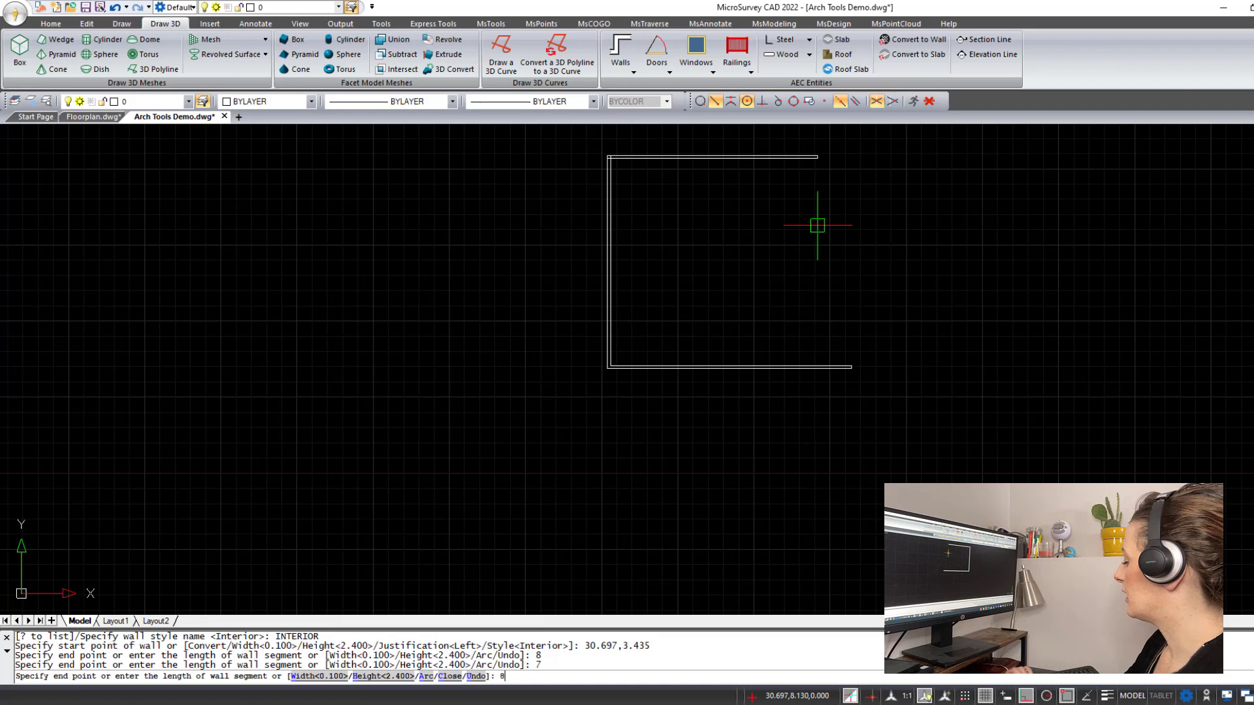
pyautogui.press('Return')
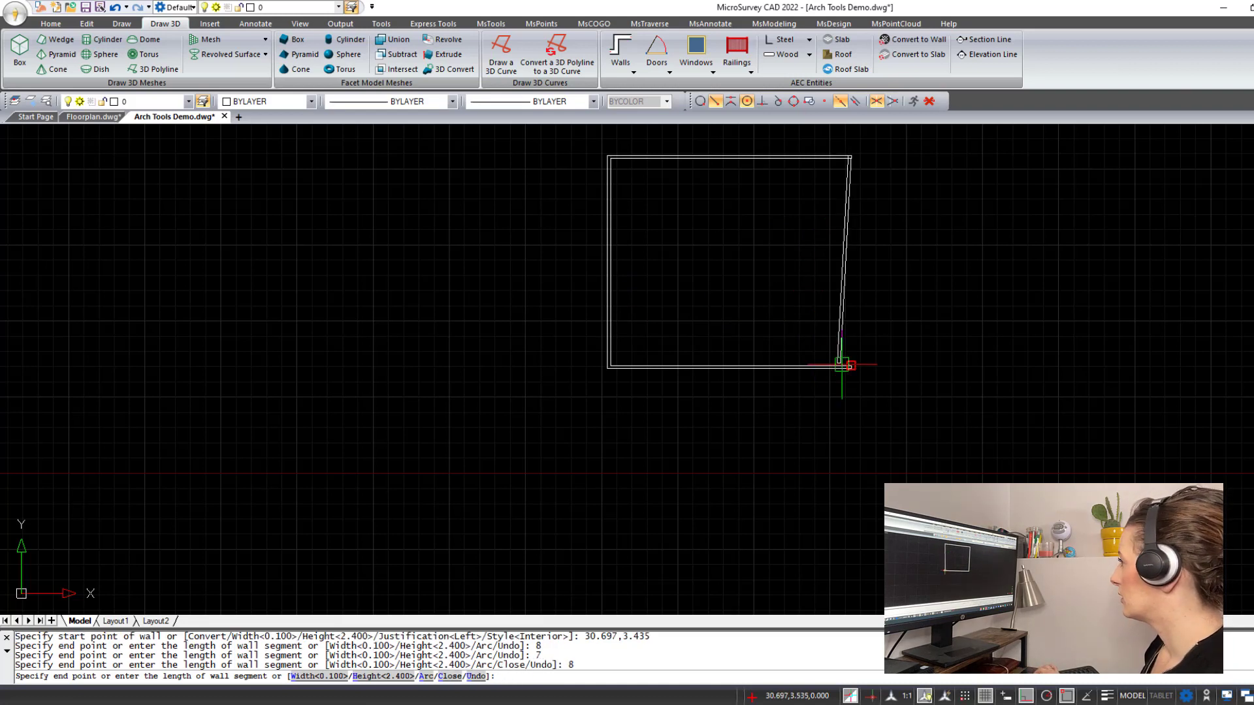
pyautogui.scroll(3, 847, 366)
pyautogui.scroll(2, 847, 366)
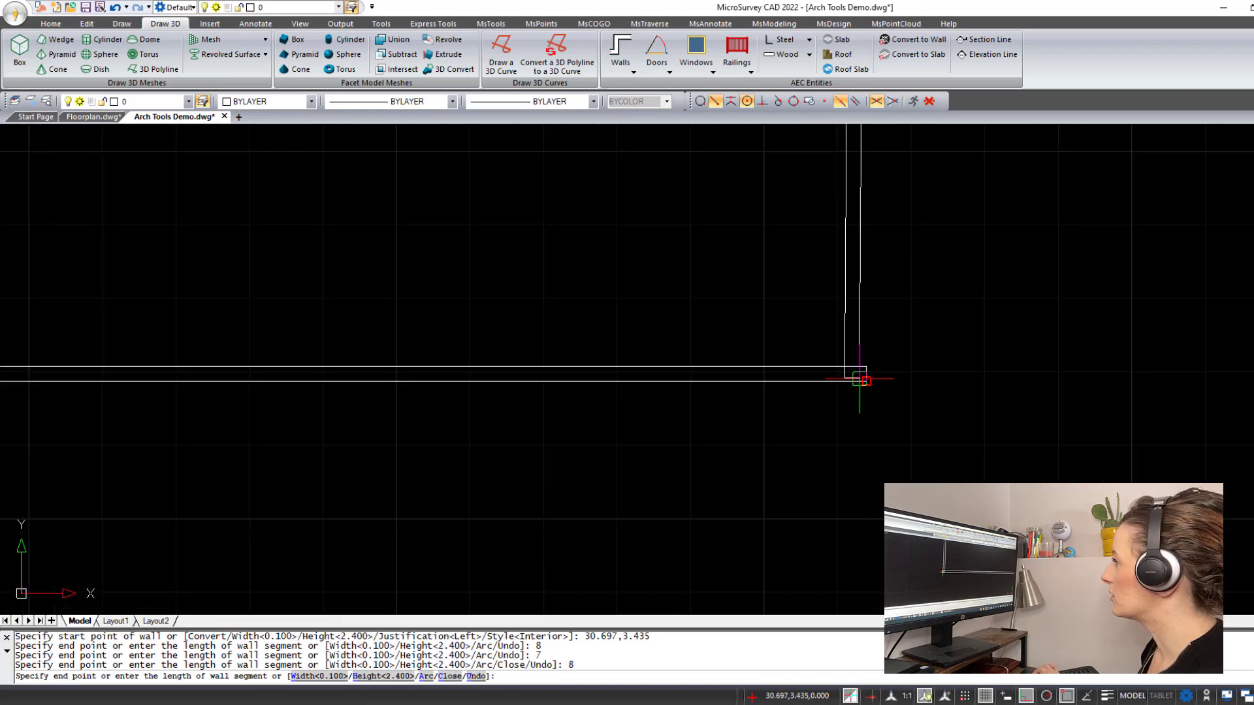
pyautogui.click(866, 381)
pyautogui.scroll(-5, 864, 395)
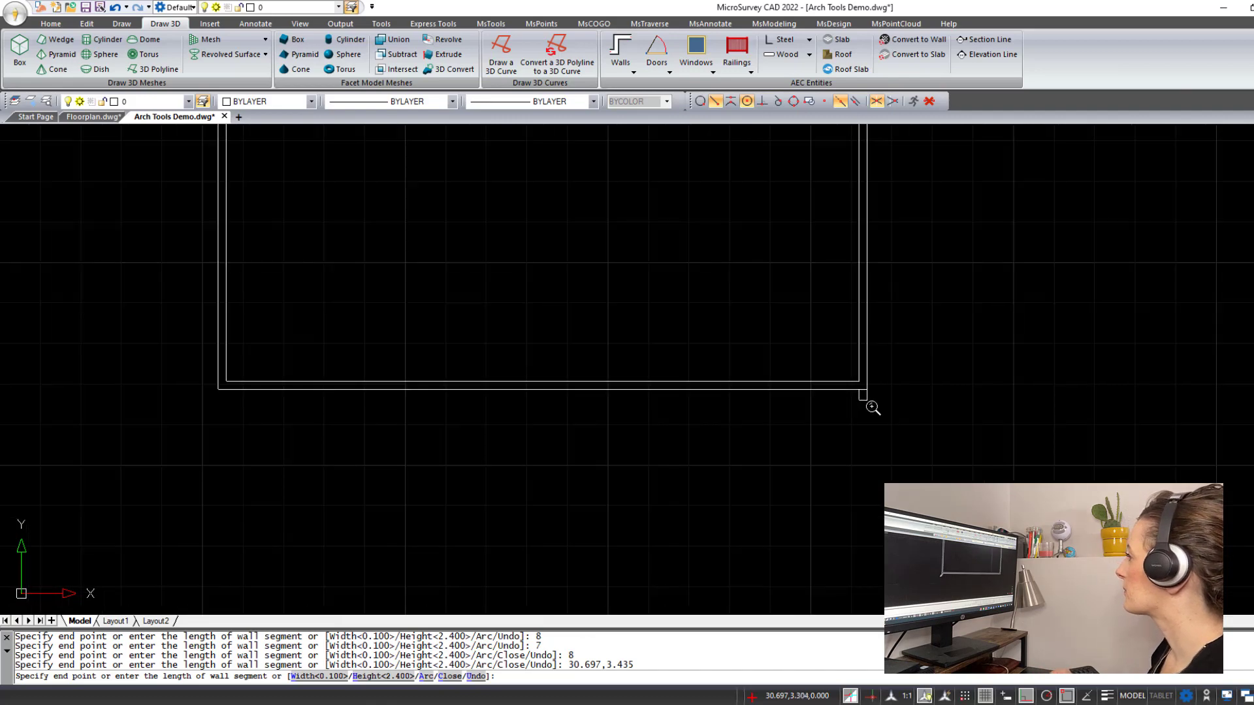
pyautogui.press('Escape')
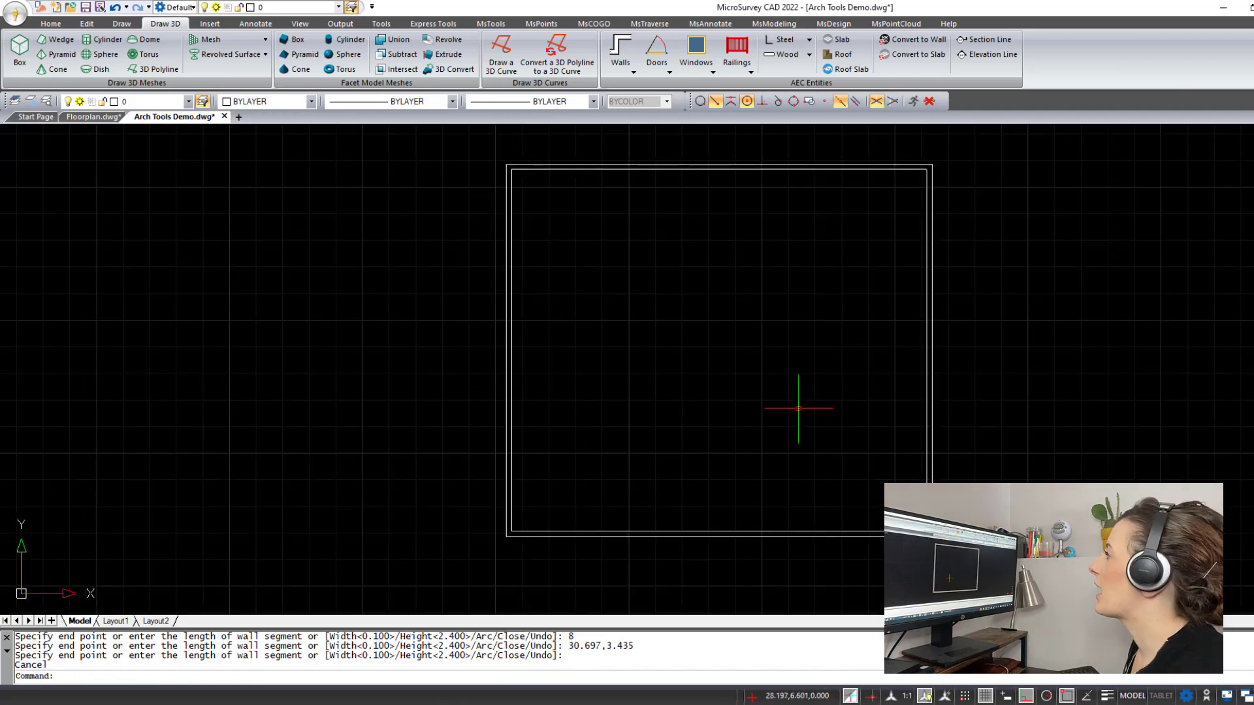
pyautogui.click(667, 73)
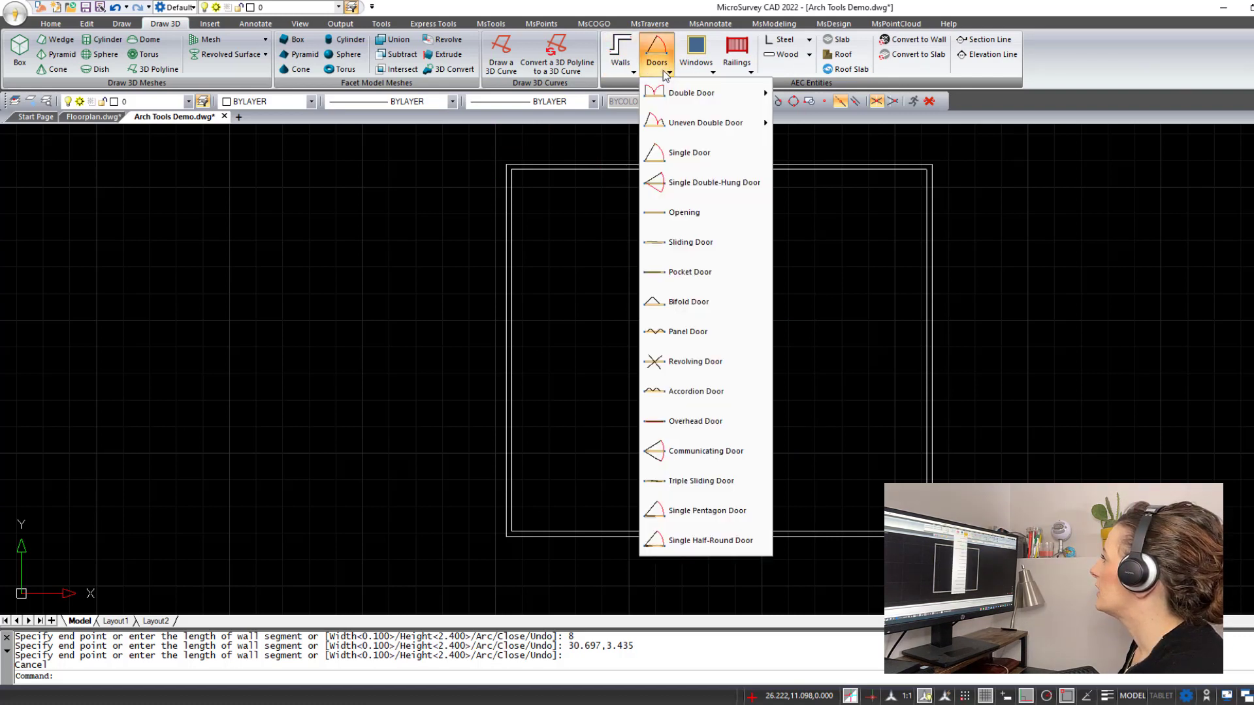
pyautogui.click(696, 70)
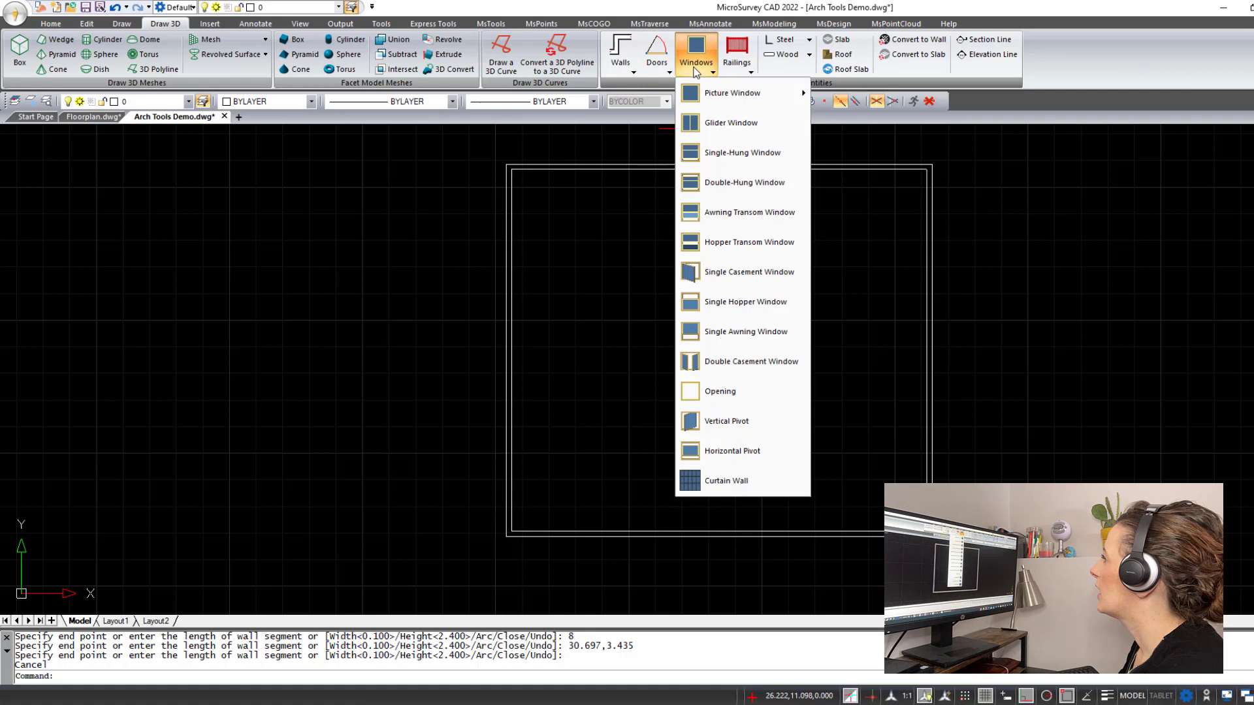
pyautogui.click(910, 139)
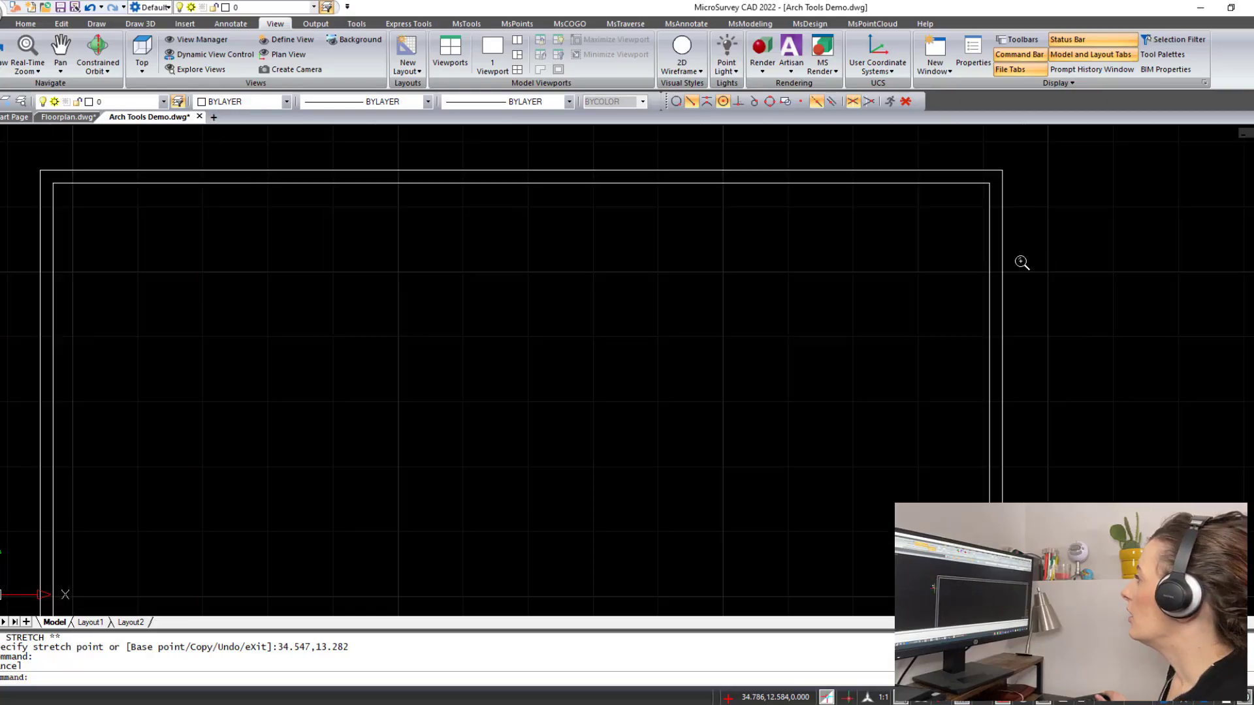
# Pan so the whole plan with upper, lower and corner rooms is visible
pyautogui.moveTo(1031, 308)
pyautogui.mouseDown(button='middle')
pyautogui.moveTo(1000, 244)
pyautogui.moveTo(931, 249)
pyautogui.mouseUp(button='middle')
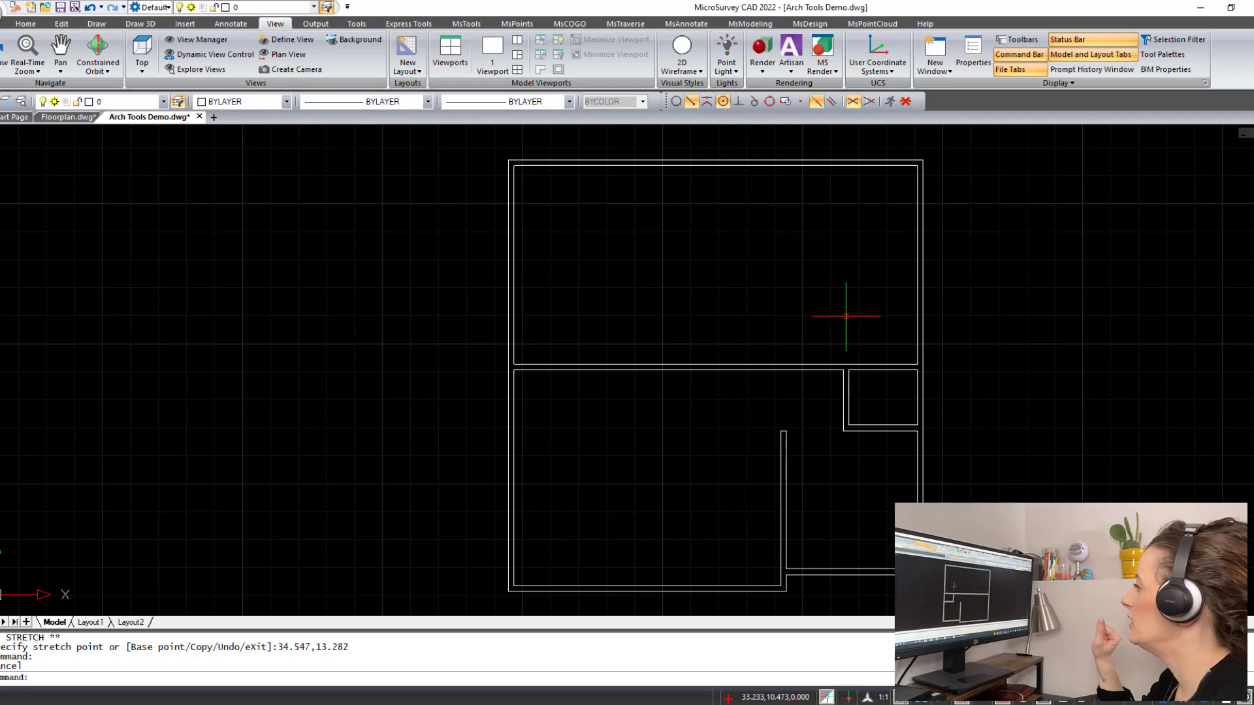
# Start the Picture Window command from the Draw 3D Windows list
pyautogui.click(147, 24)
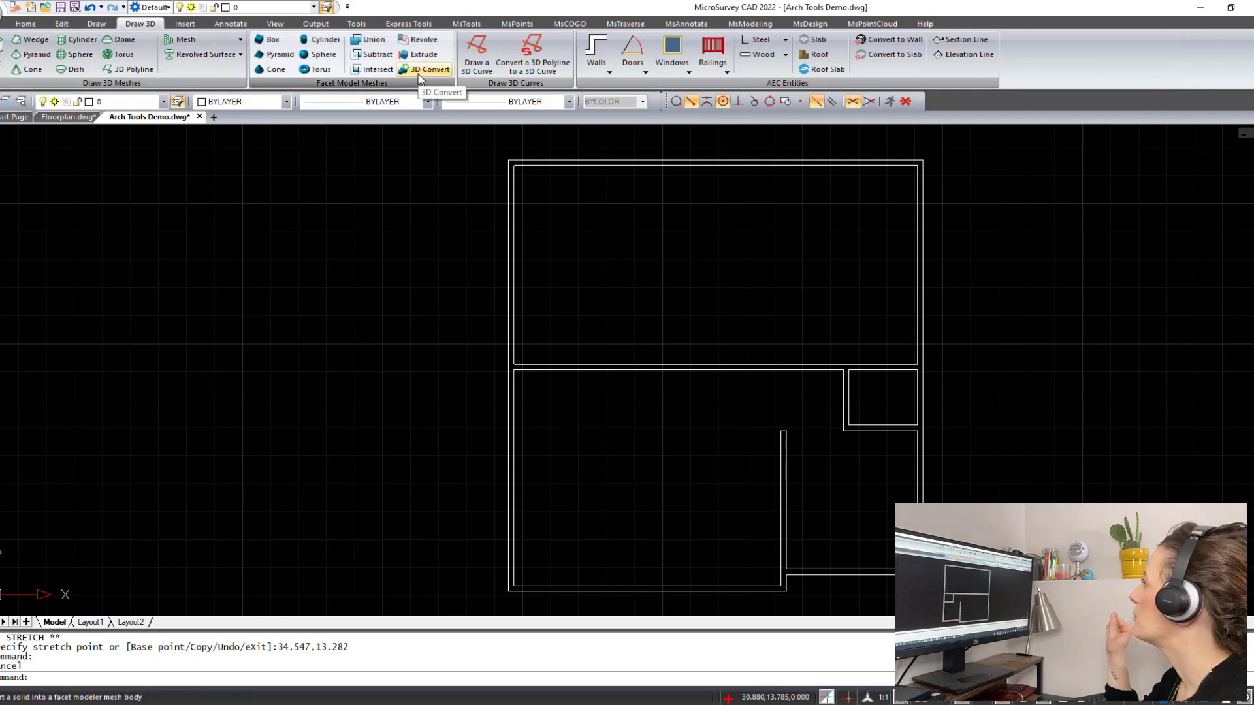
pyautogui.click(689, 71)
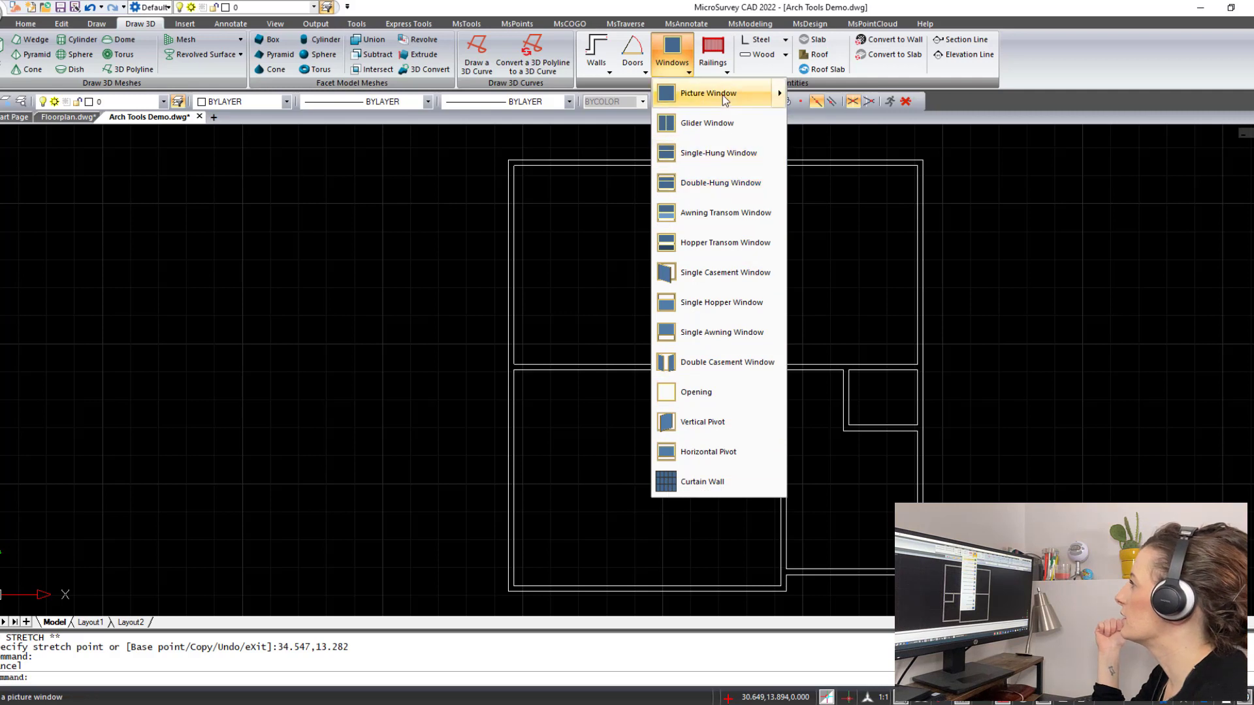
pyautogui.moveTo(744, 93)
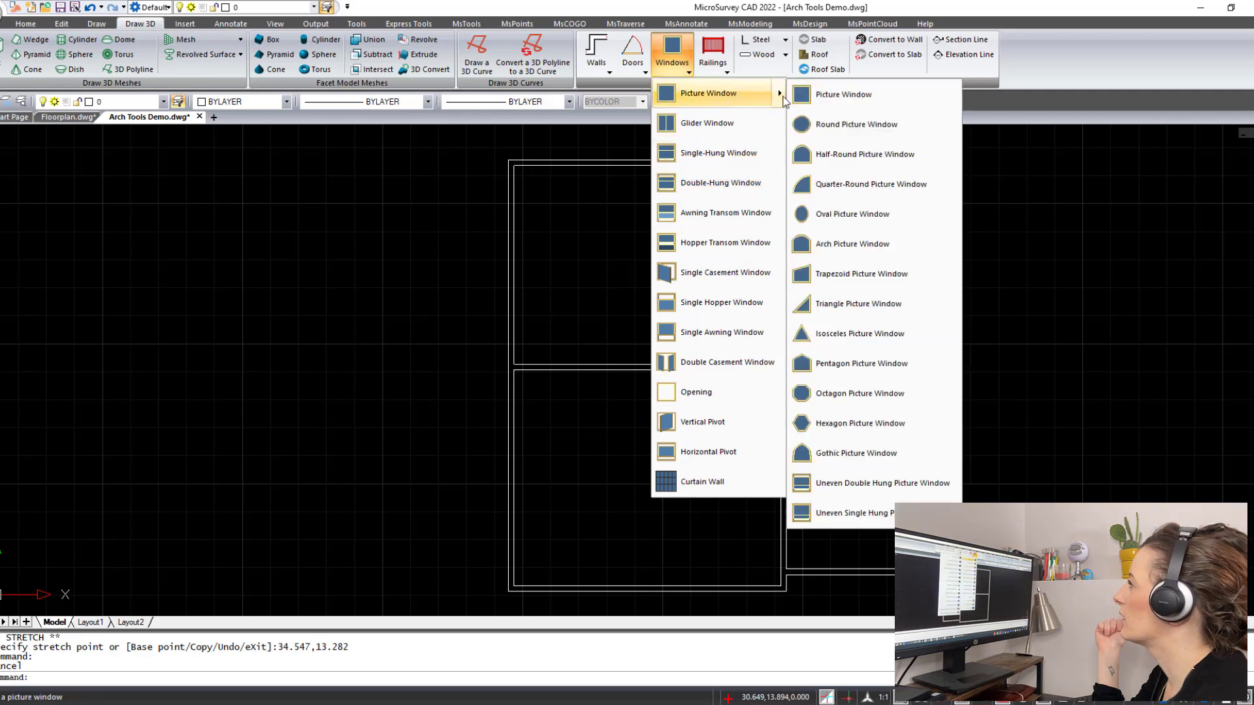
pyautogui.click(822, 97)
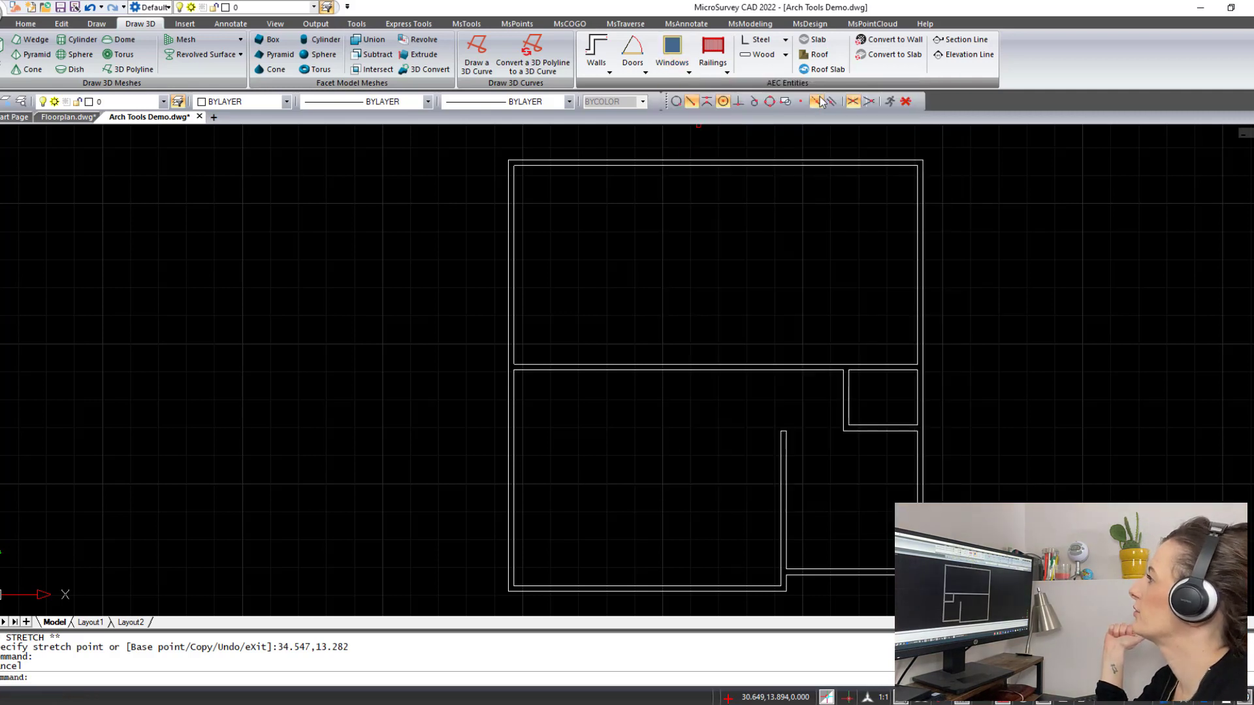
# Set the picture window width to 2.341 and height to 1.524
pyautogui.moveTo(641, 496); pyautogui.dragTo(661, 402, button='middle')
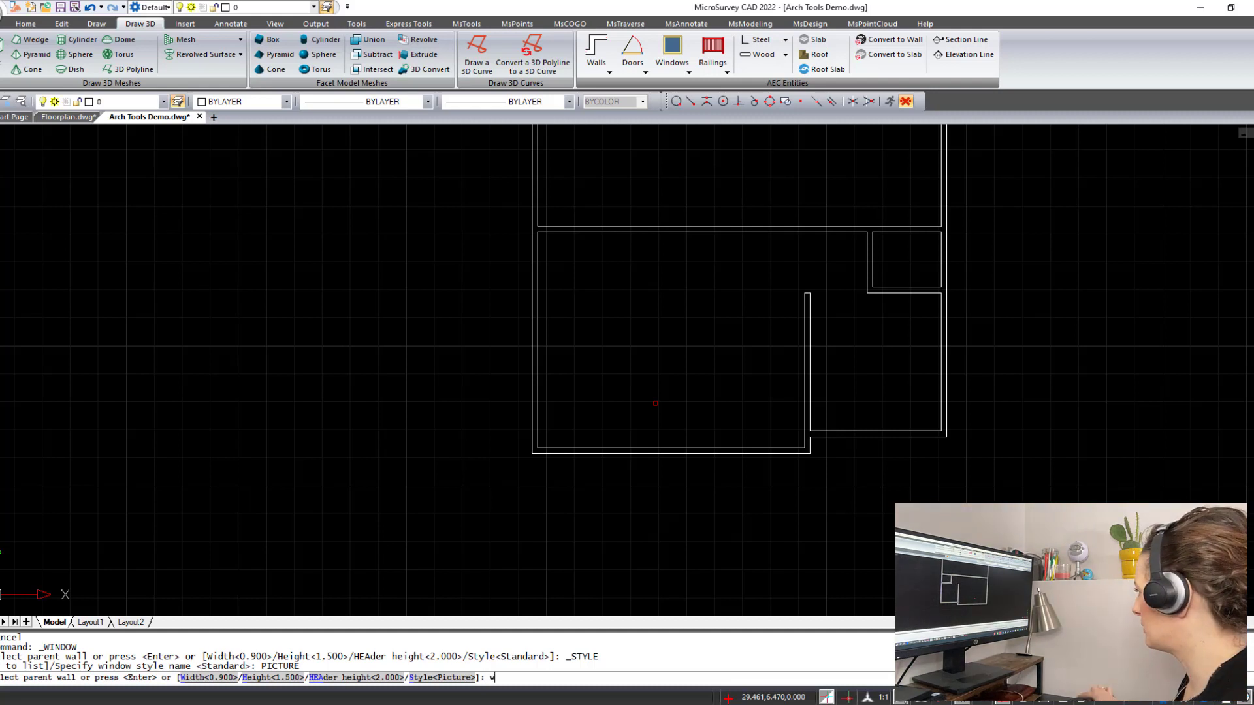
pyautogui.press('Return')
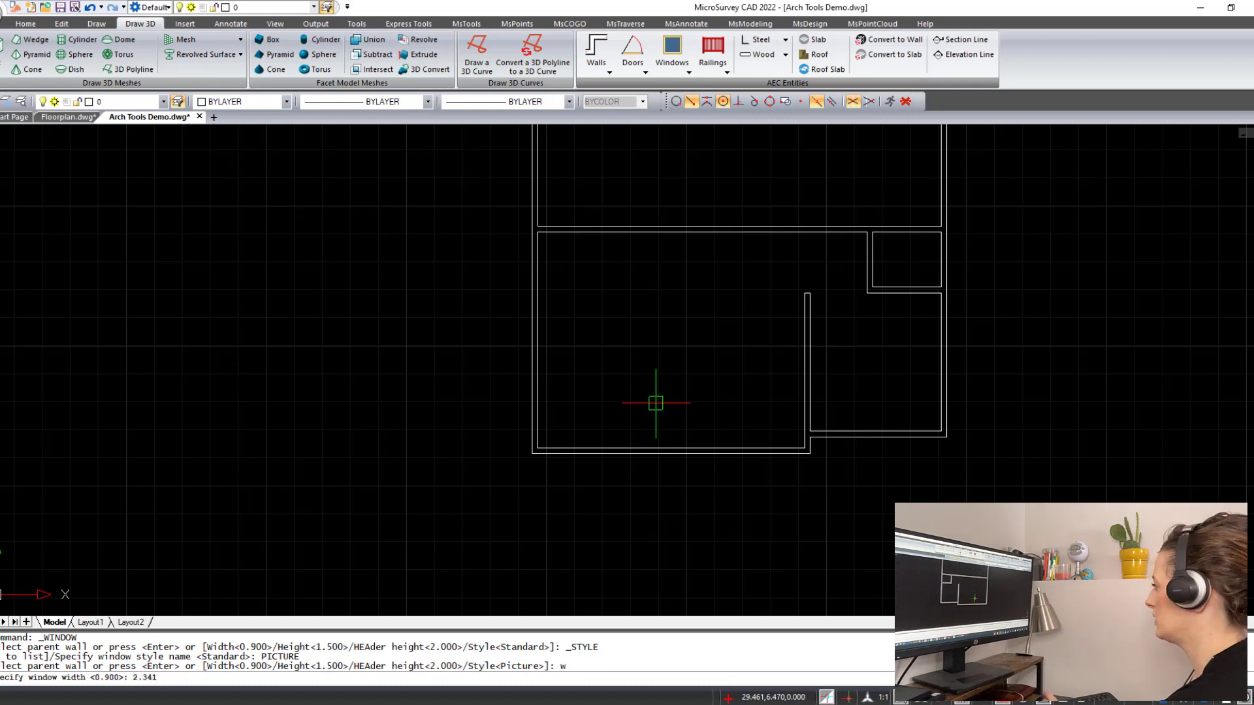
pyautogui.write('2.341')
pyautogui.press('Return')
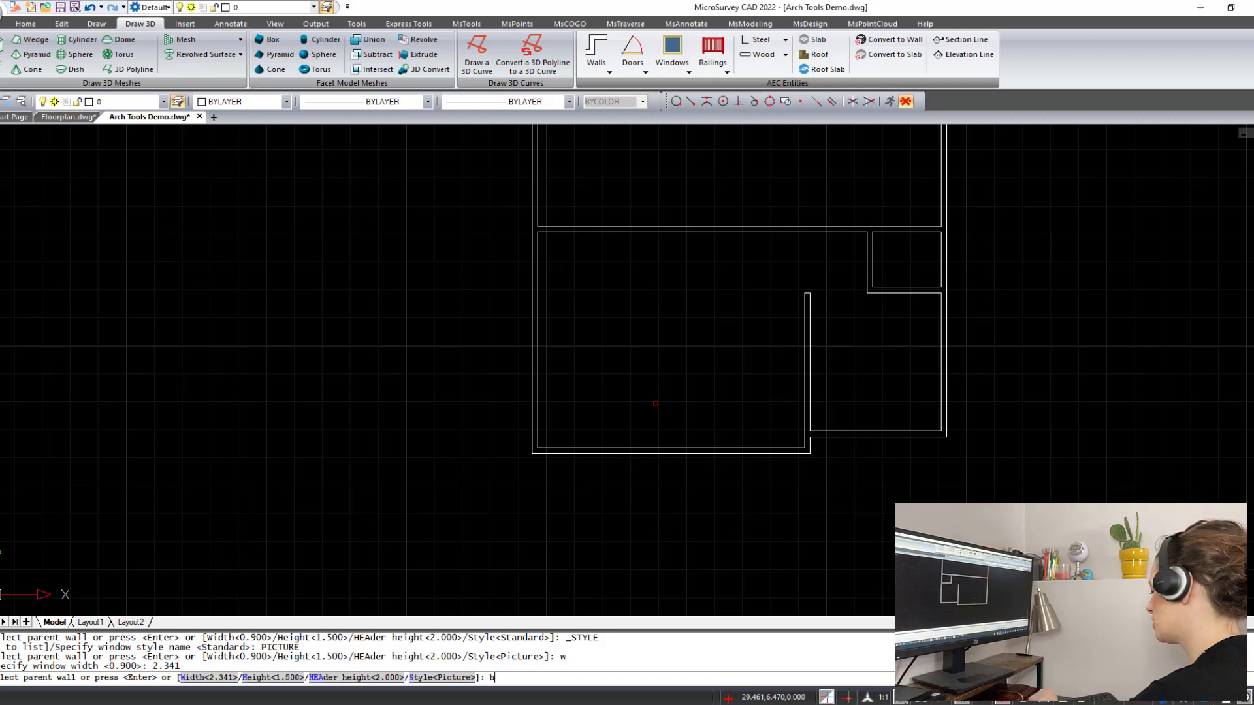
pyautogui.write('h')
pyautogui.press('Return')
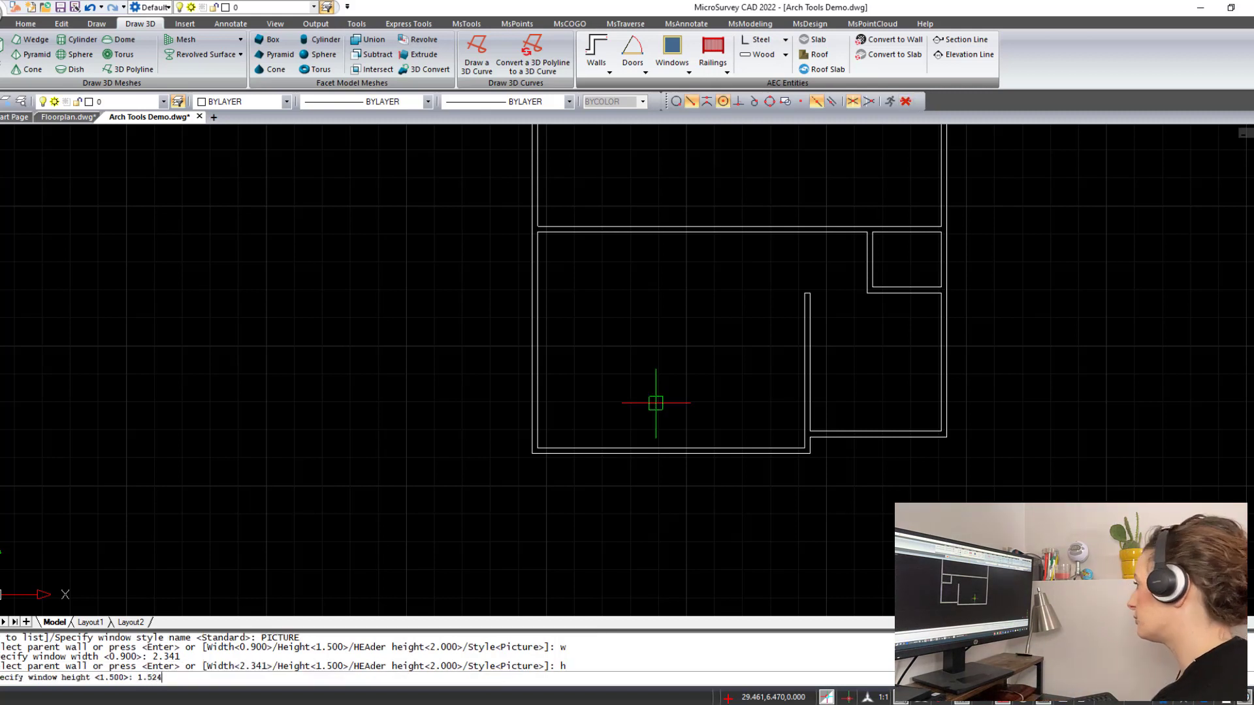
pyautogui.press('Return')
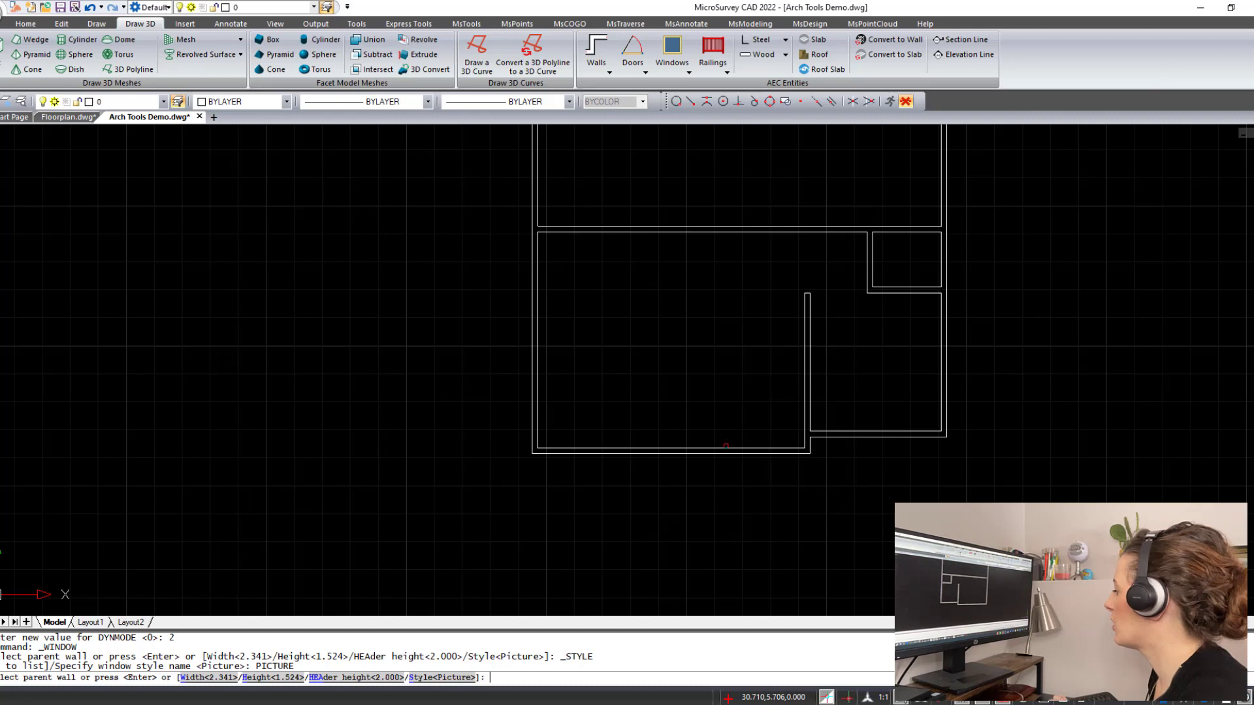
# Attach the picture window to the lower room's bottom wall with snapping toggled off
pyautogui.click(725, 447)
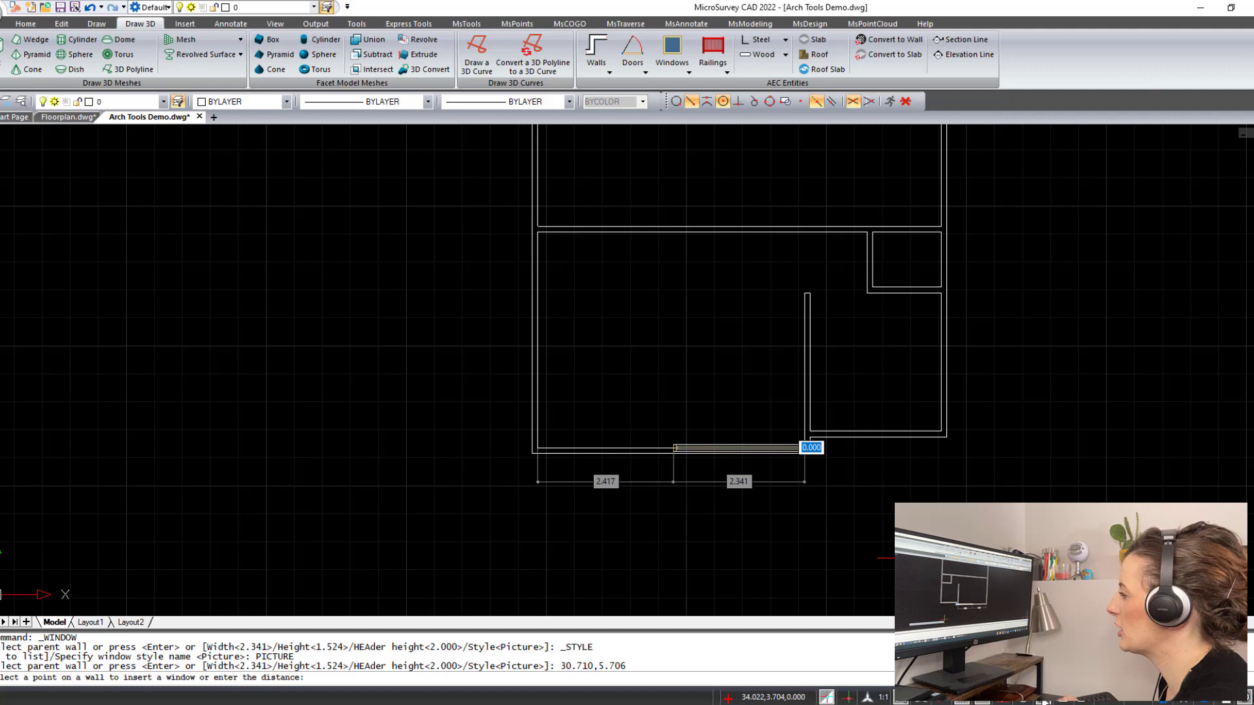
pyautogui.press('F3')
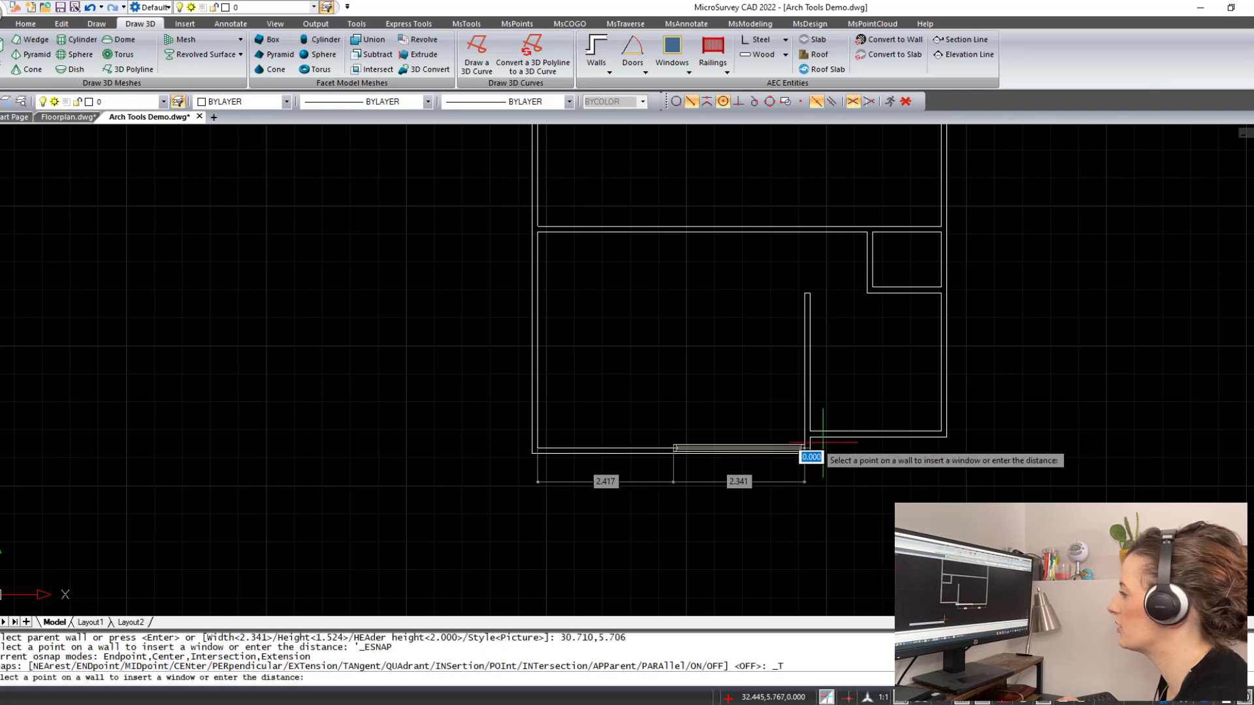
pyautogui.click(736, 441)
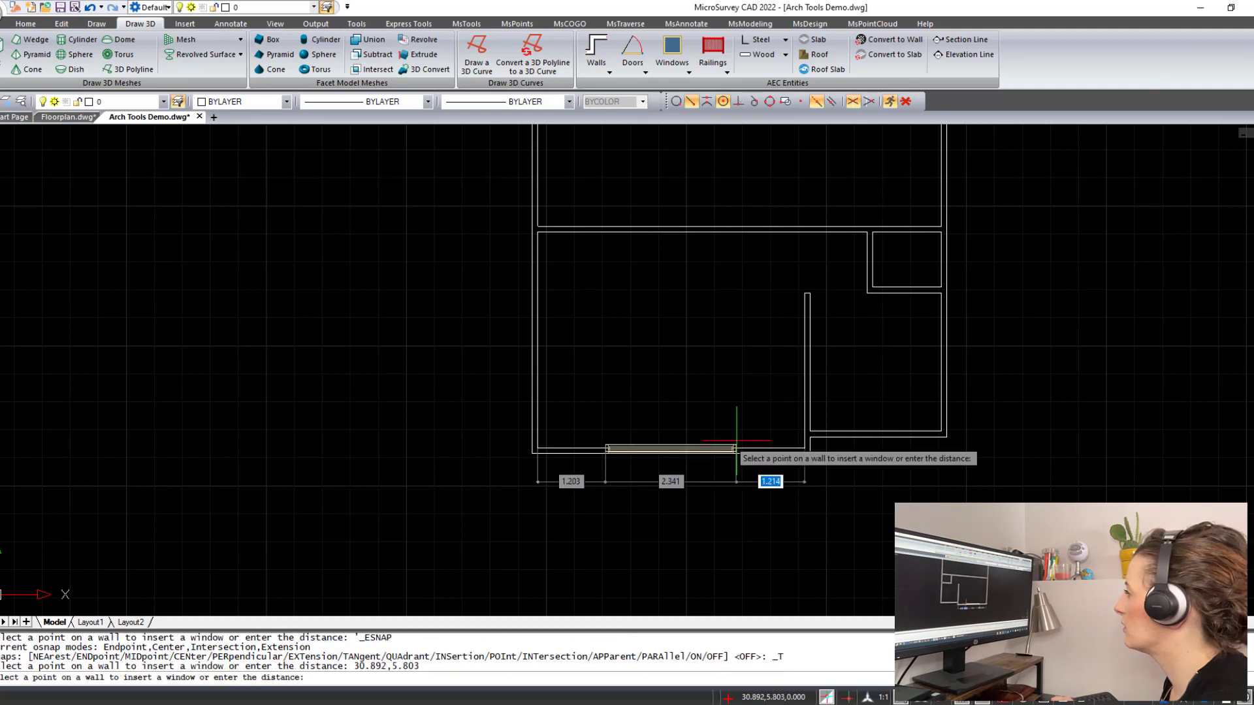
# Finish placing the window and zoom in and out to check it
pyautogui.click(756, 448)
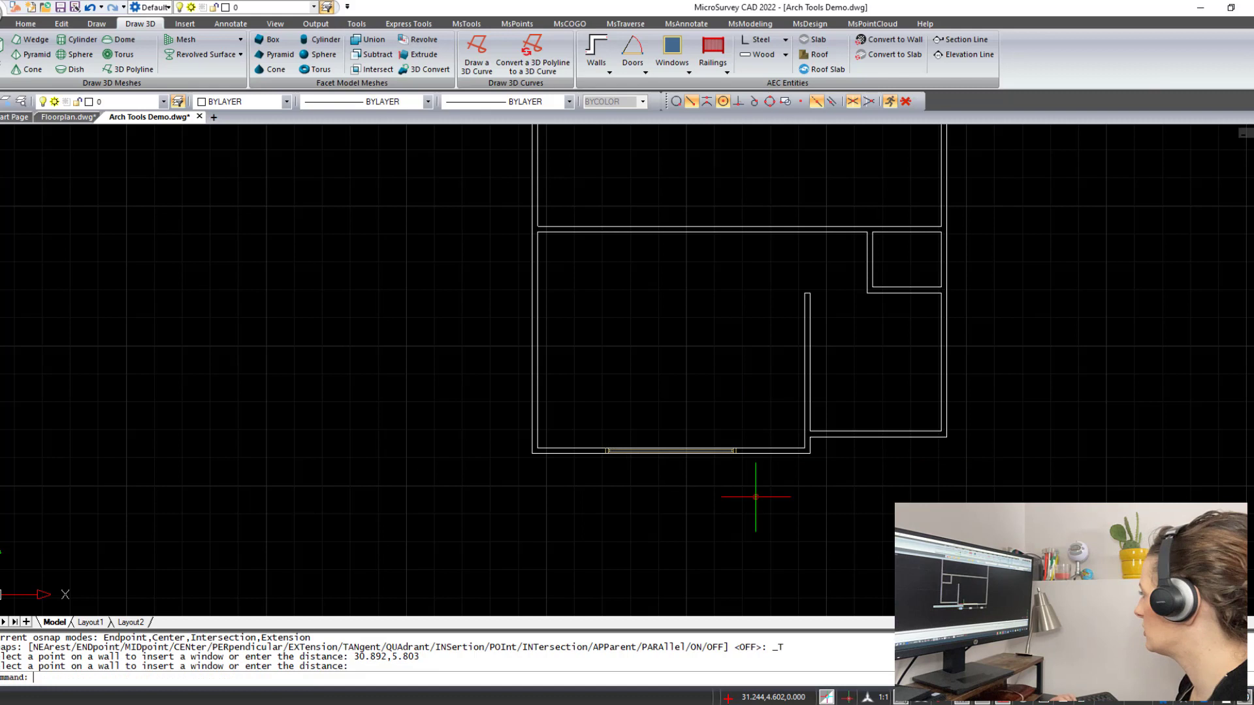
pyautogui.scroll(3, 706, 447)
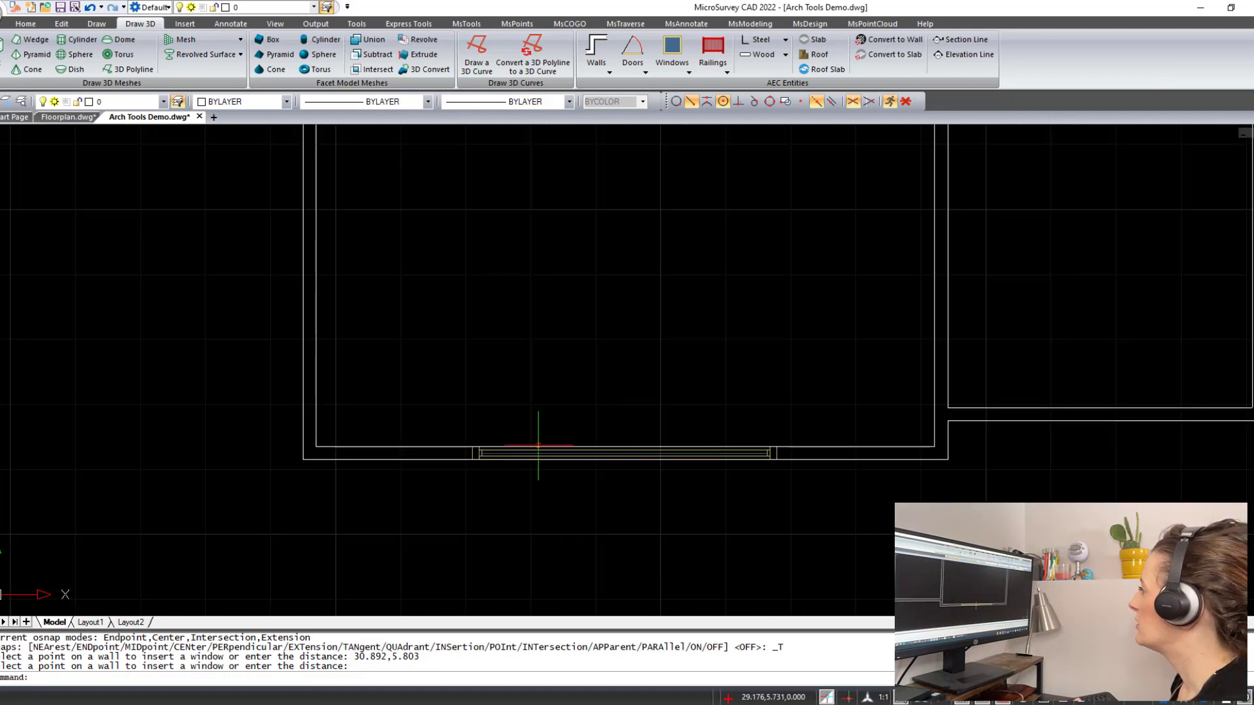
pyautogui.scroll(2, 613, 446)
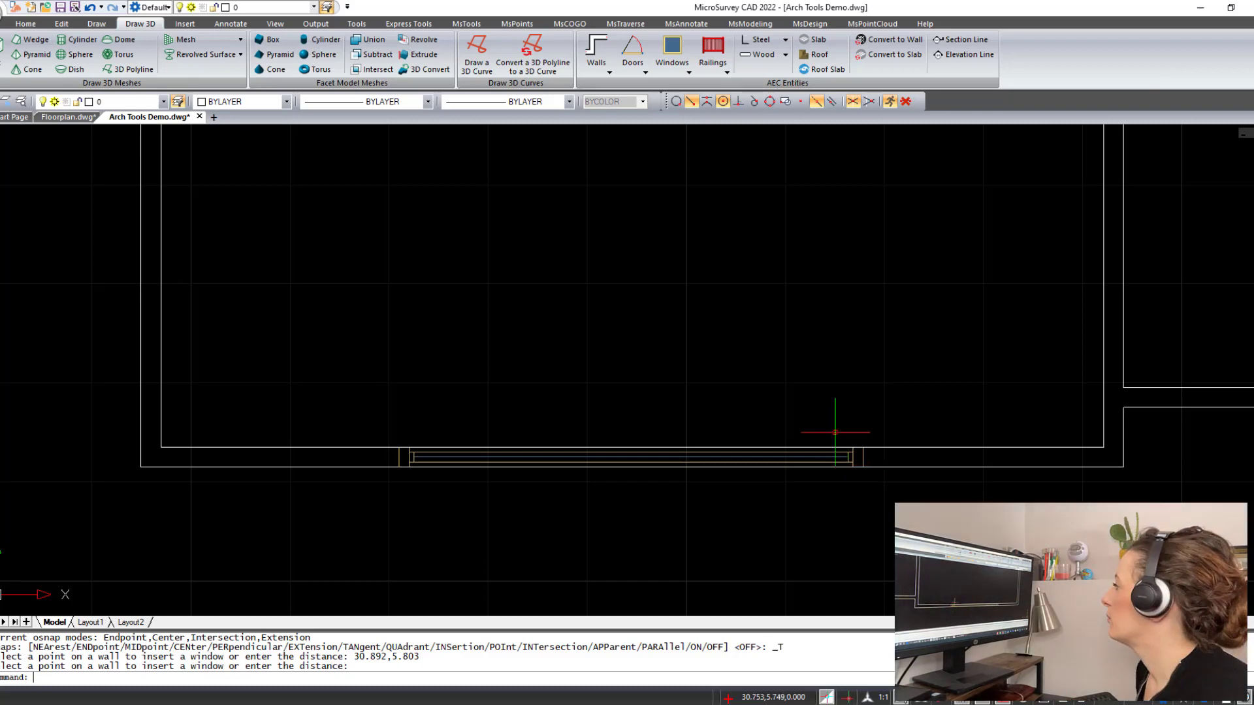
pyautogui.scroll(-2, 807, 358)
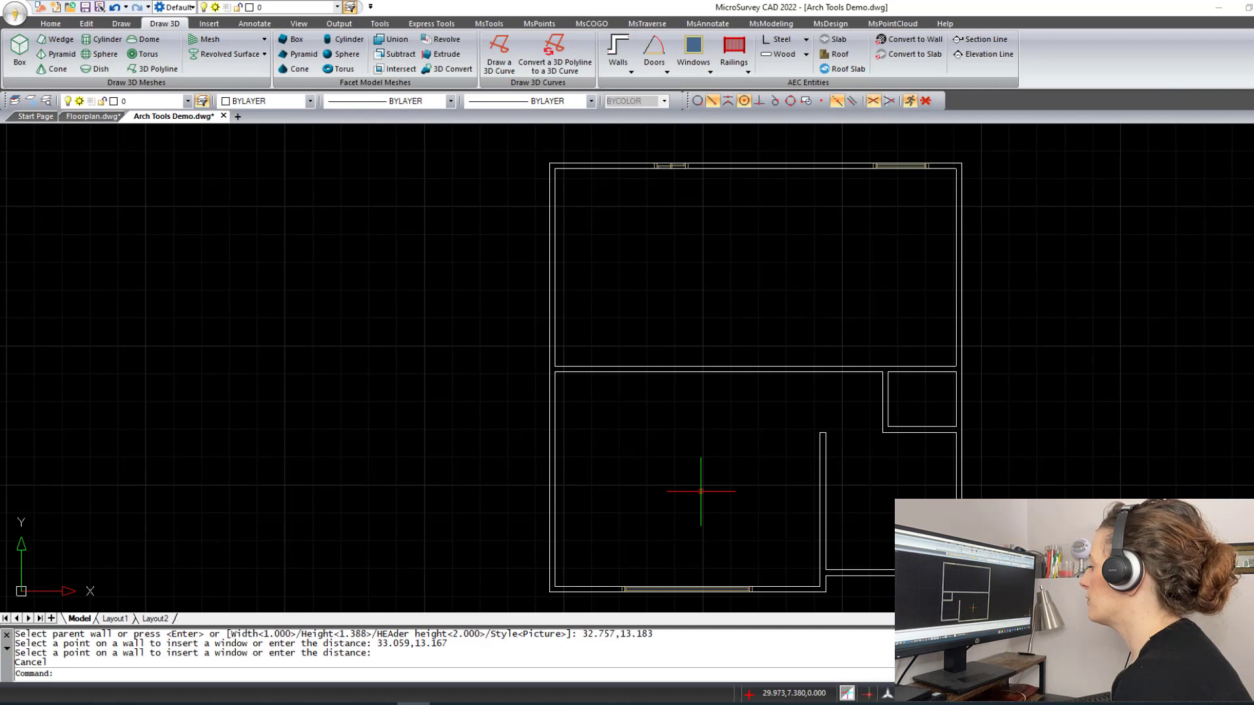
# Dismiss the recent-commands menu, cancel the stray selection and pan the plan up-left
pyautogui.rightClick(671, 193)
pyautogui.click(682, 189)
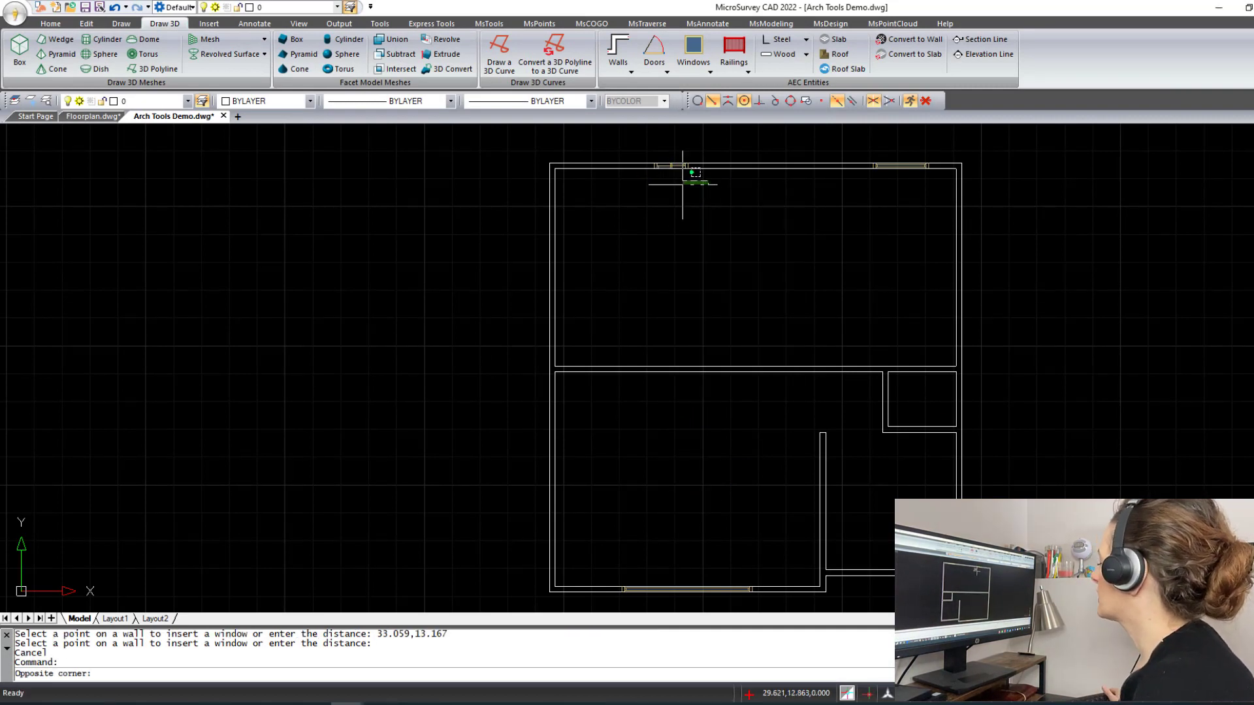
pyautogui.press('Escape')
pyautogui.moveTo(792, 256); pyautogui.dragTo(708, 230, button='middle')
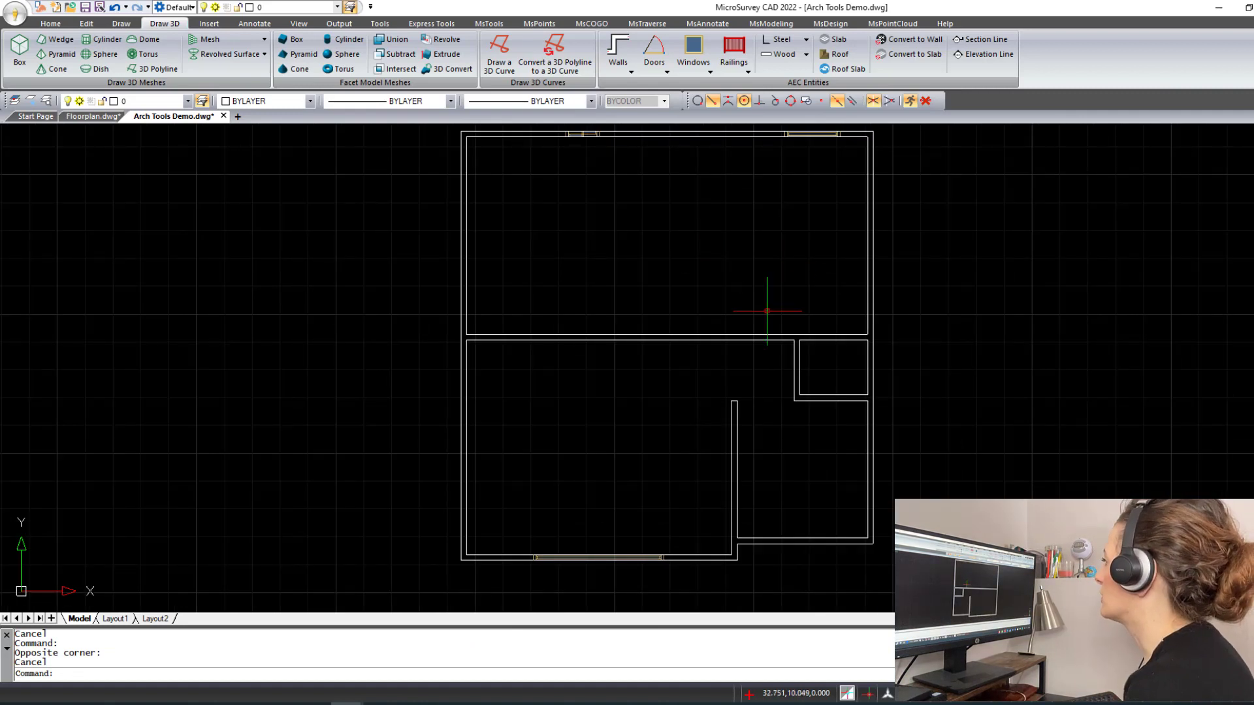
# Start the Single Door command and bring the lower room into view
pyautogui.click(658, 63)
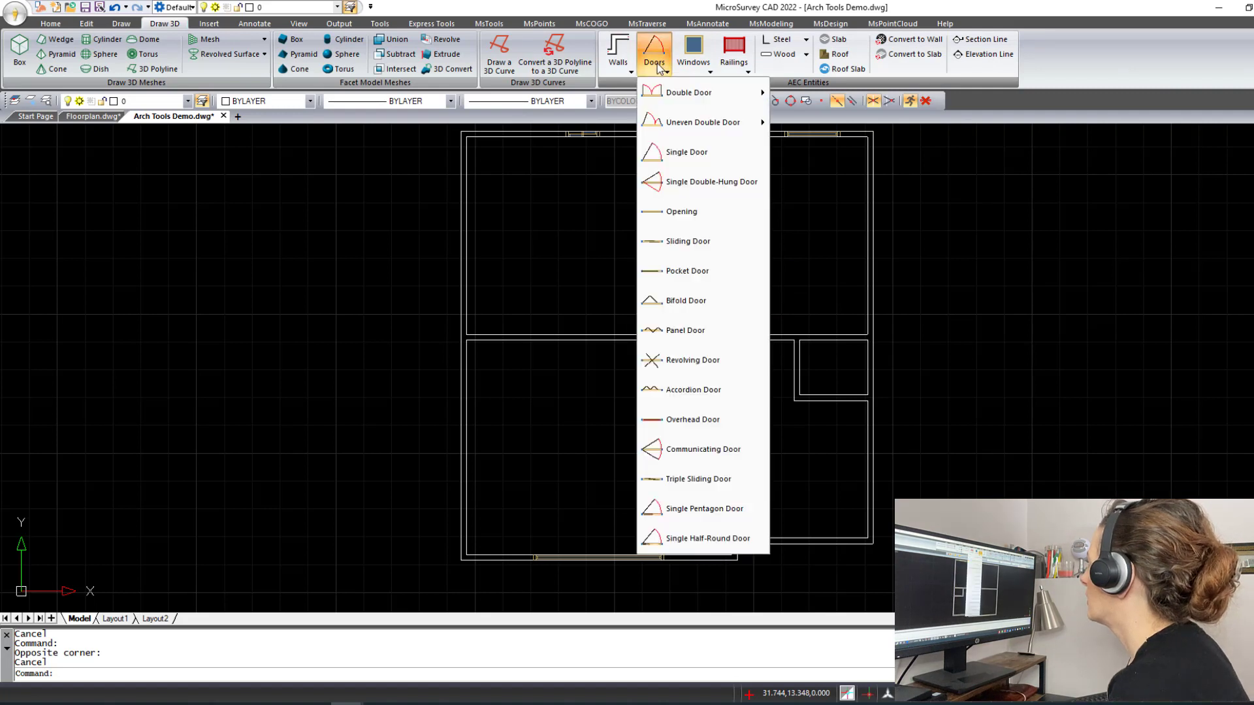
pyautogui.click(691, 150)
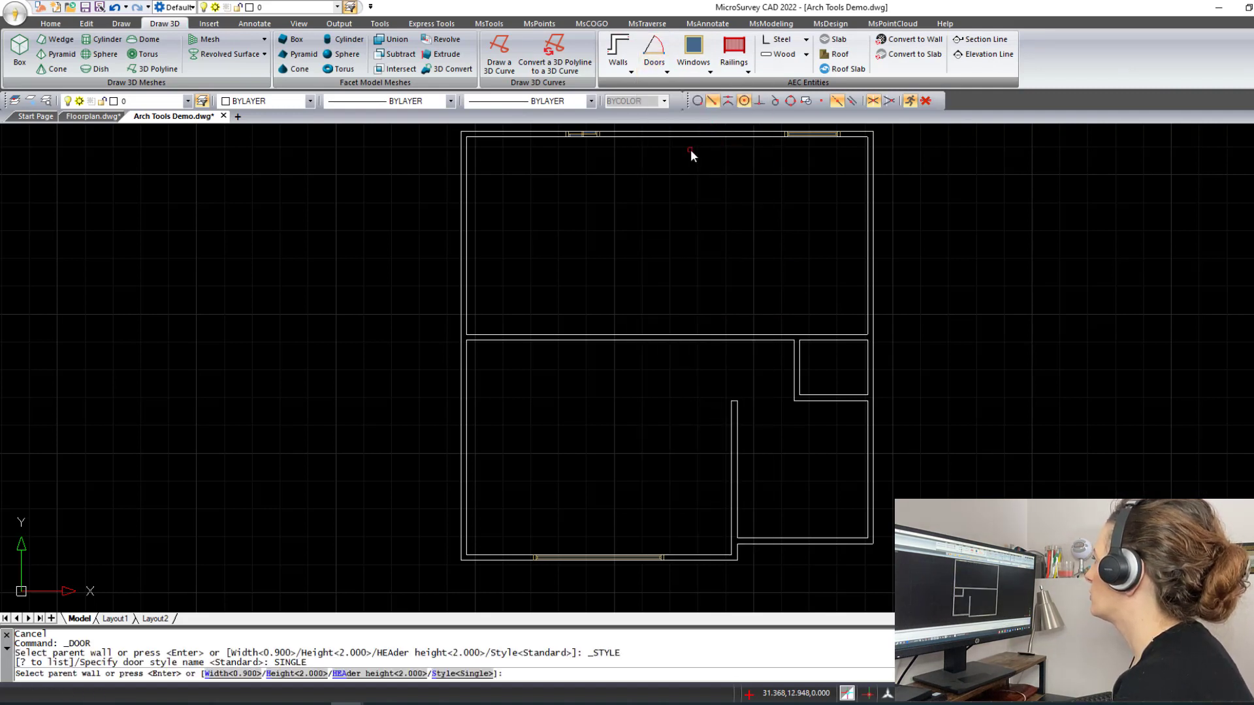
pyautogui.click(661, 73)
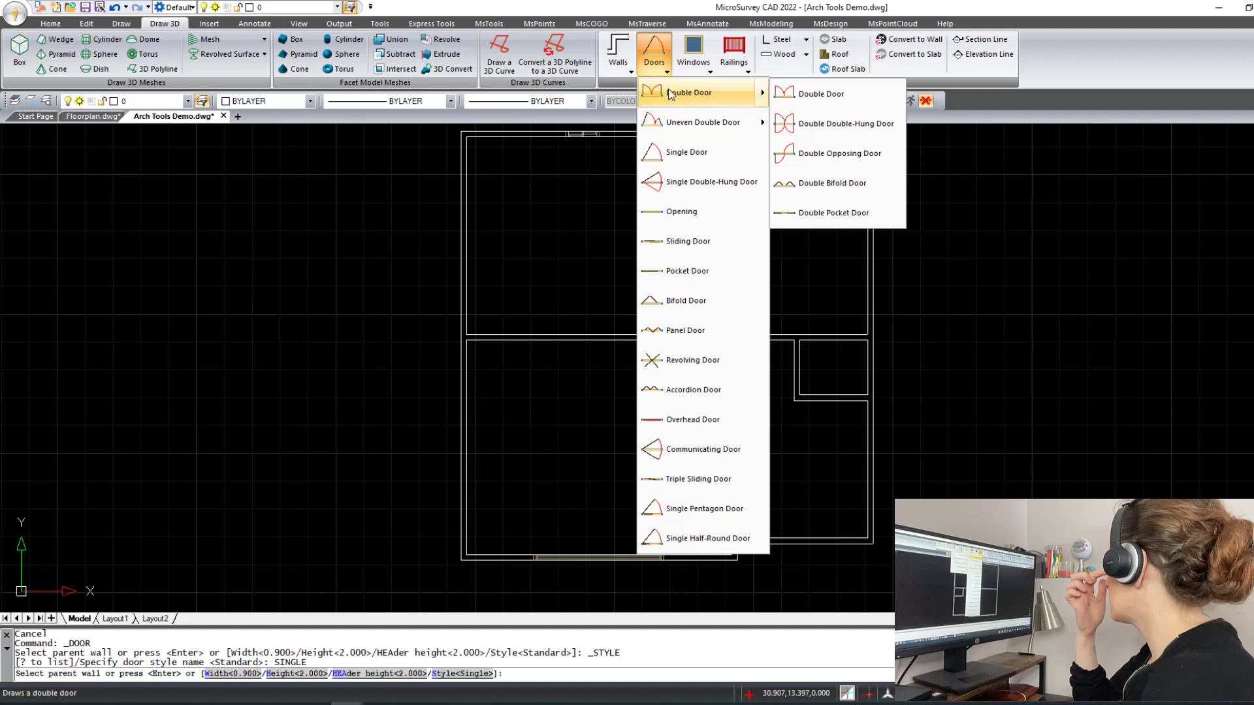
pyautogui.moveTo(668, 118)
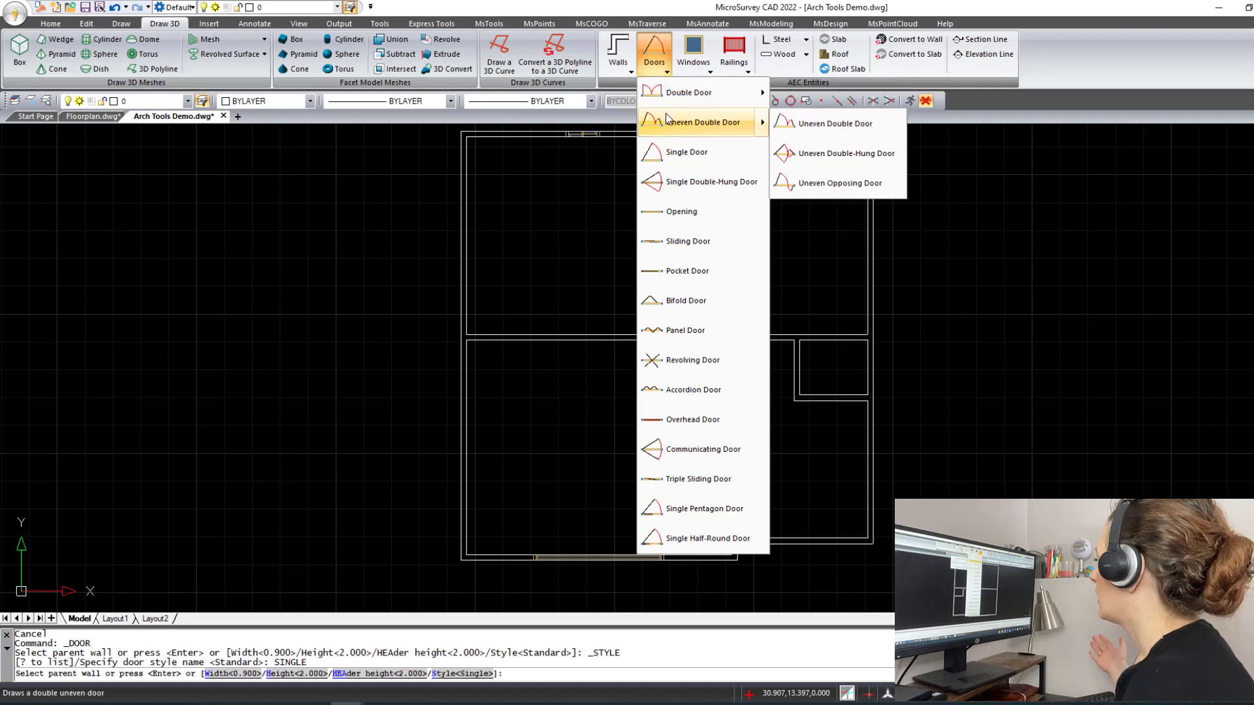
pyautogui.click(685, 151)
pyautogui.moveTo(704, 273); pyautogui.dragTo(677, 198, button='middle')
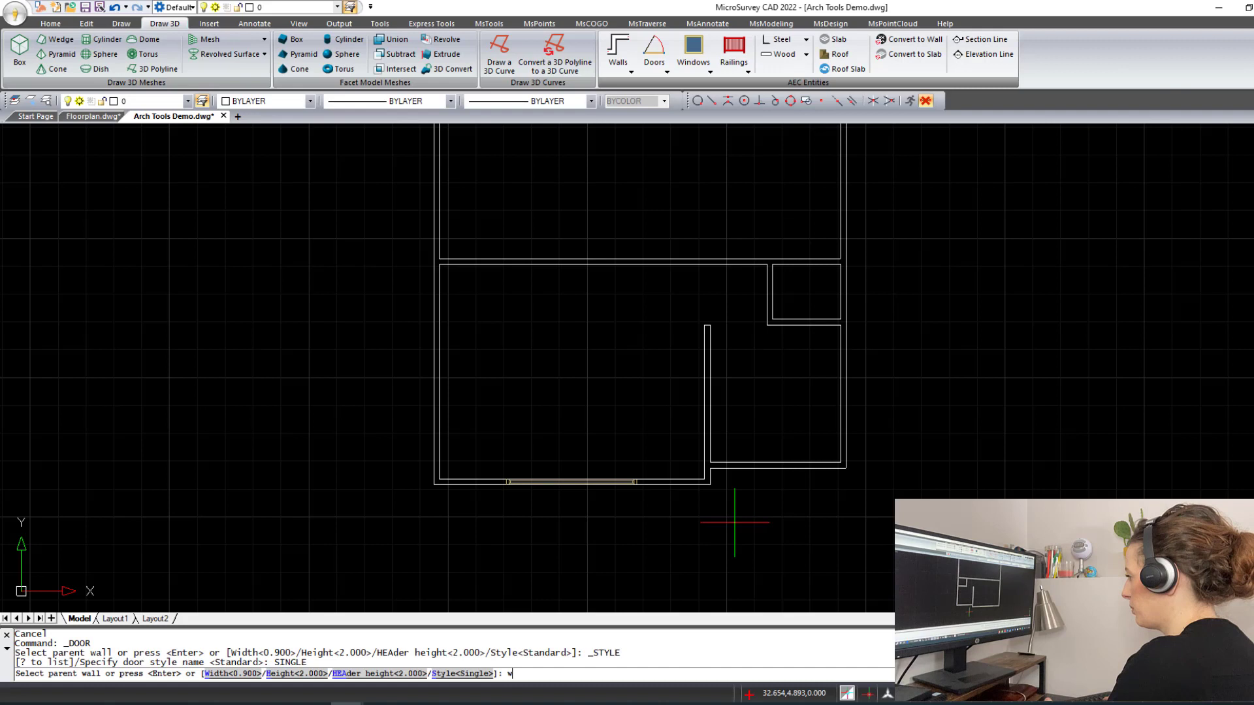
# Set the door width to 0.8 and zoom in on the lower room
pyautogui.write('w')
pyautogui.press('Return')
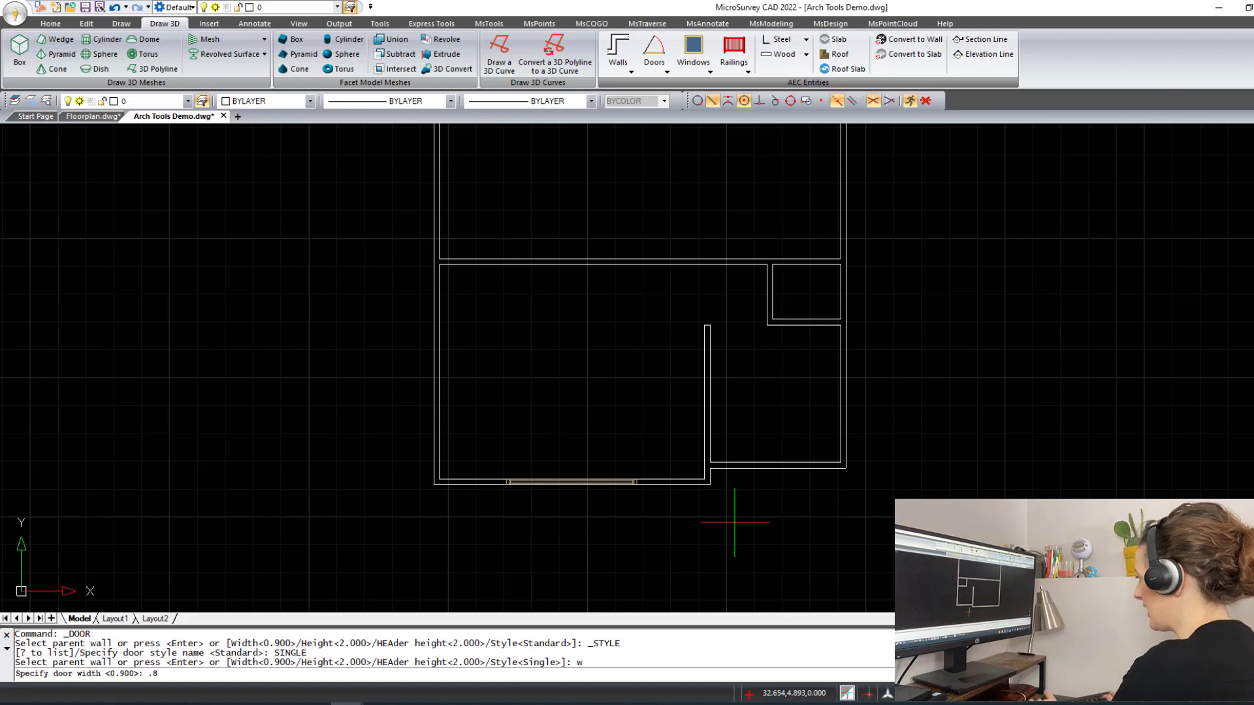
pyautogui.write('.8')
pyautogui.press('Return')
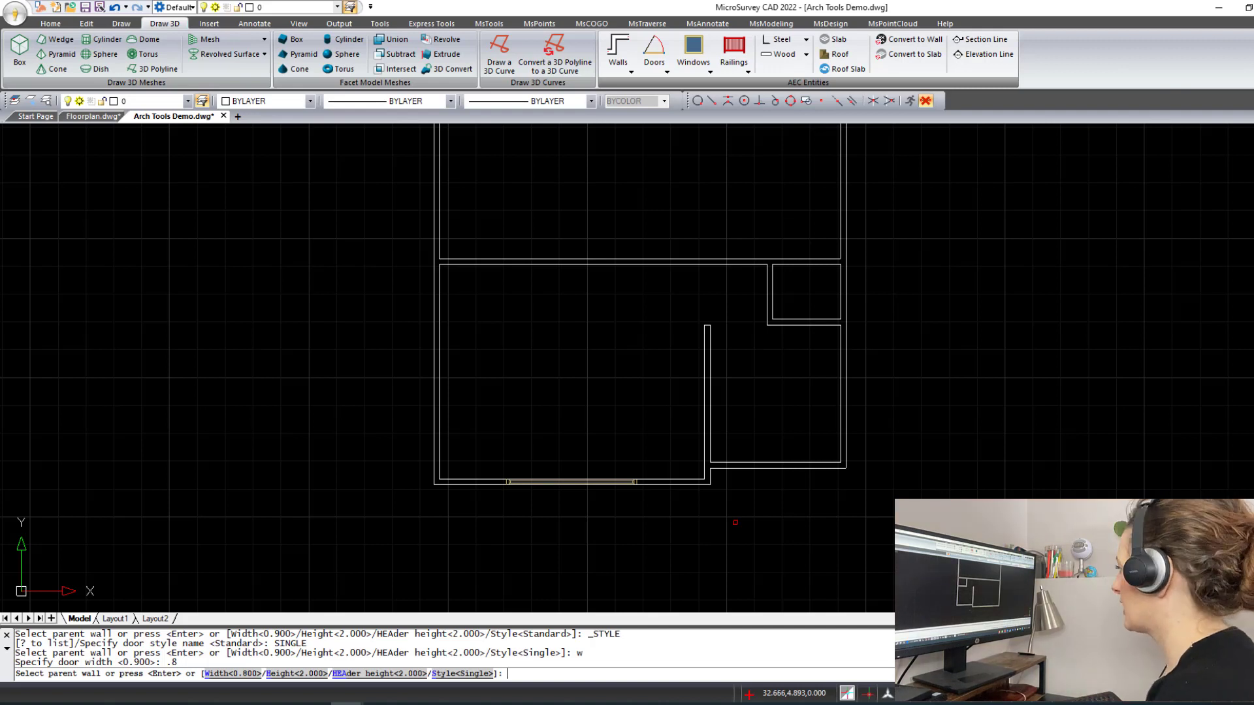
pyautogui.scroll(2, 715, 473)
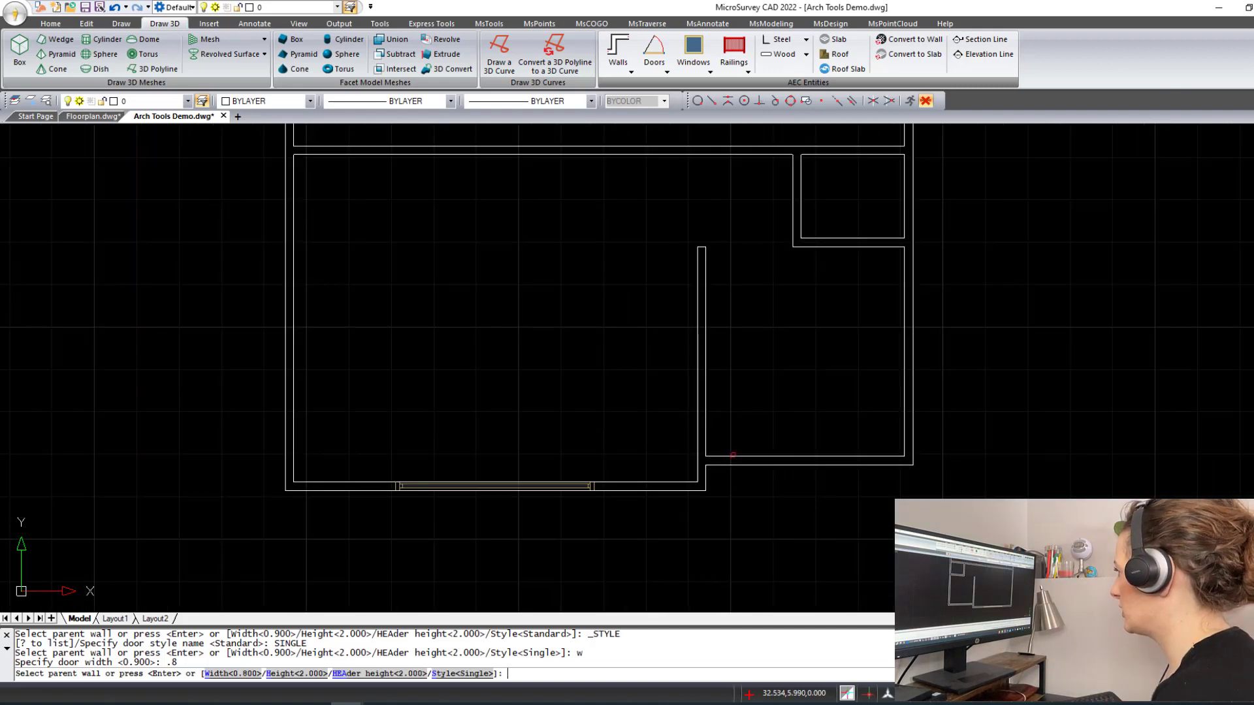
# Place a 0.8-wide door in the lower wall beside the right room
pyautogui.click(732, 455)
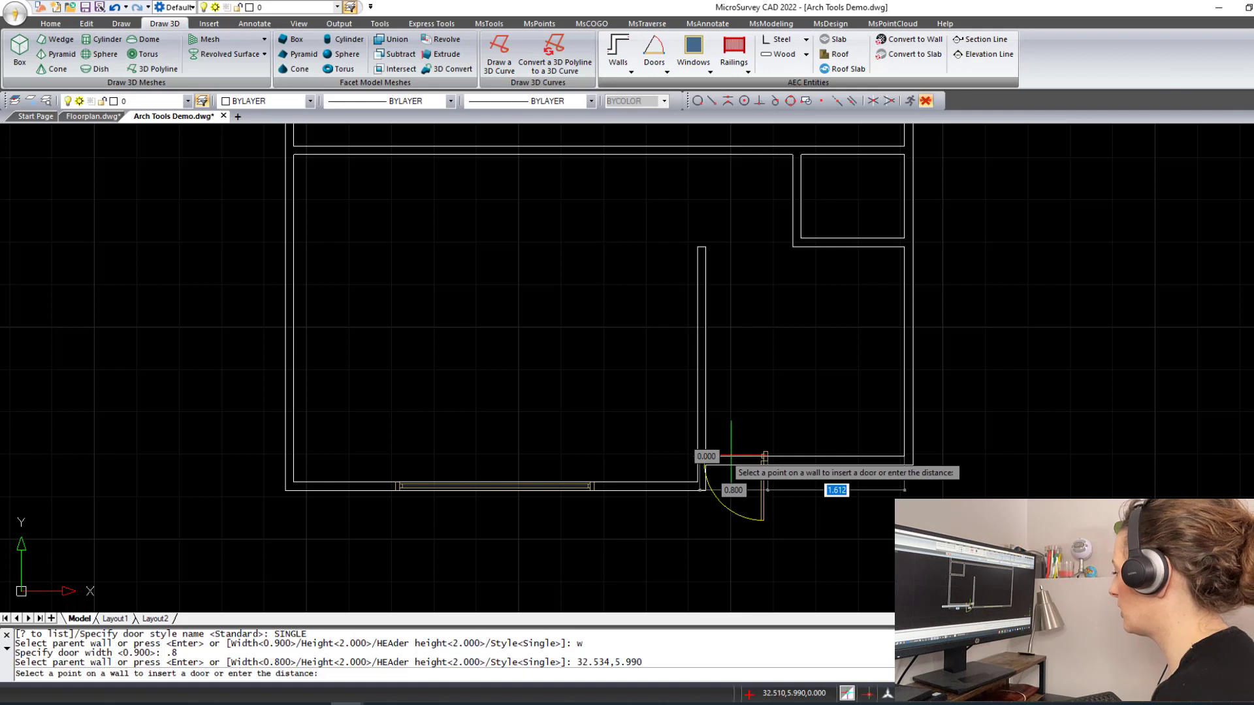
pyautogui.click(815, 458)
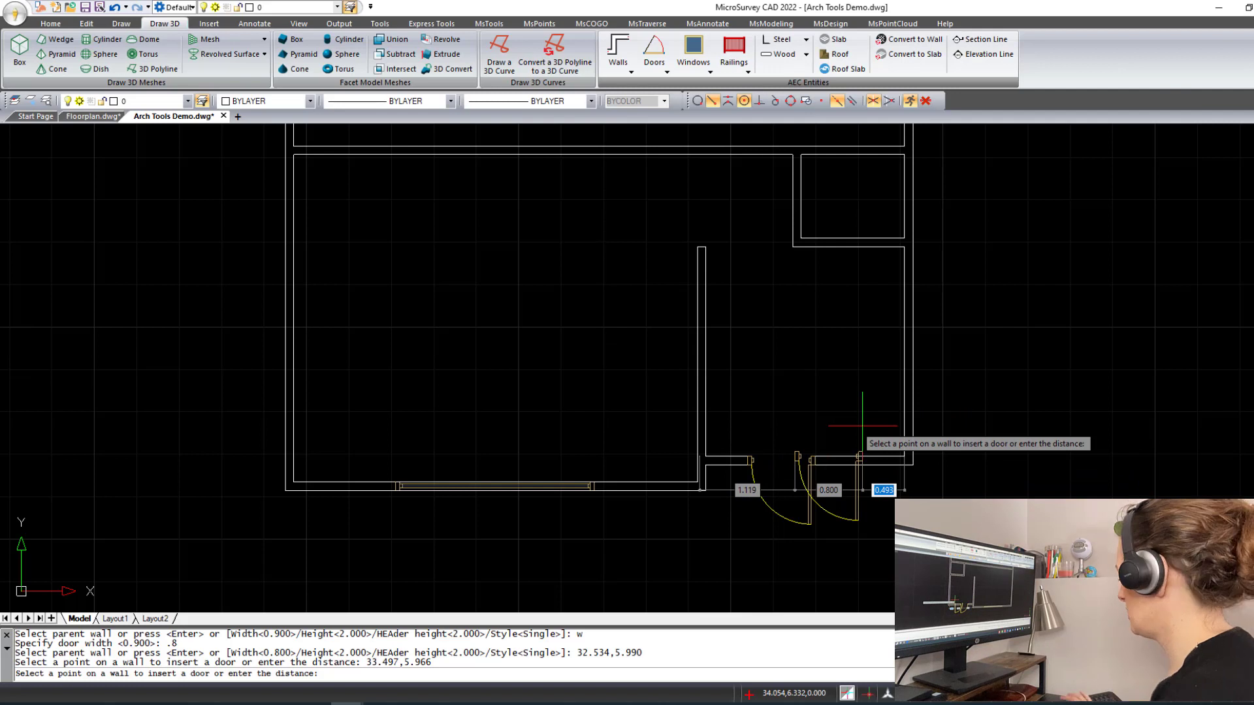
pyautogui.press('Return')
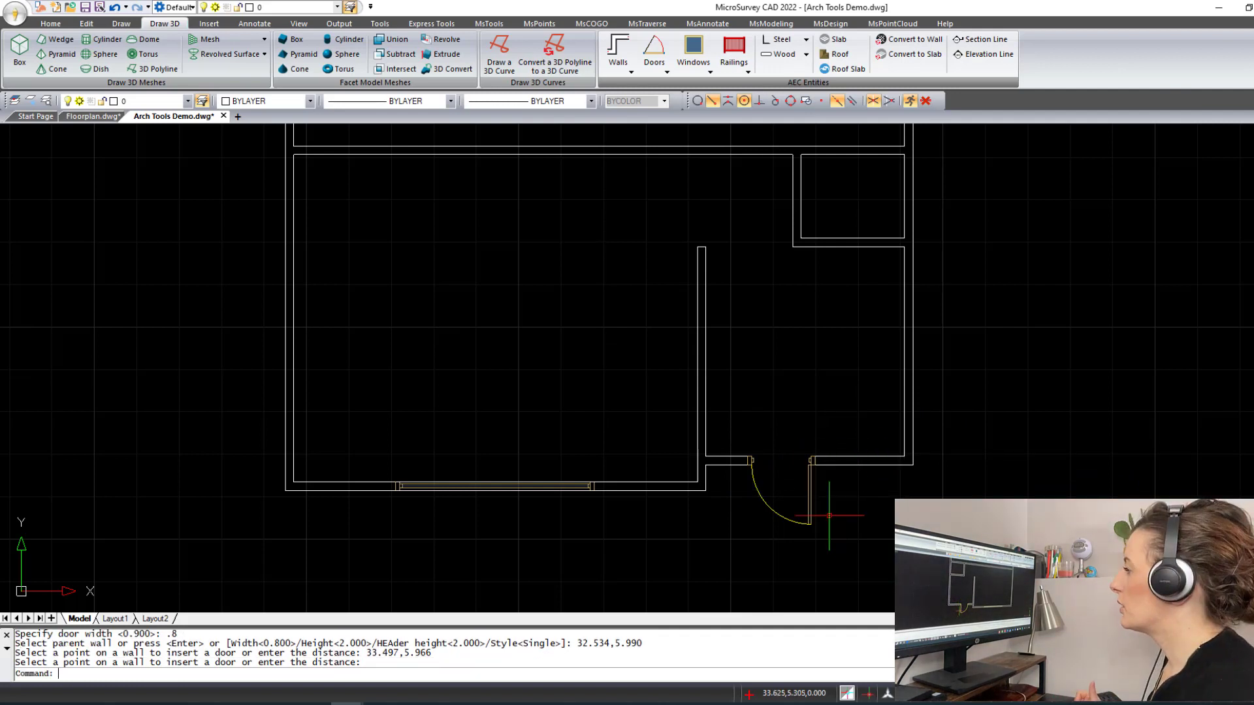
# Flip the new door so it swings up into the right room
pyautogui.click(793, 485)
pyautogui.click(779, 496)
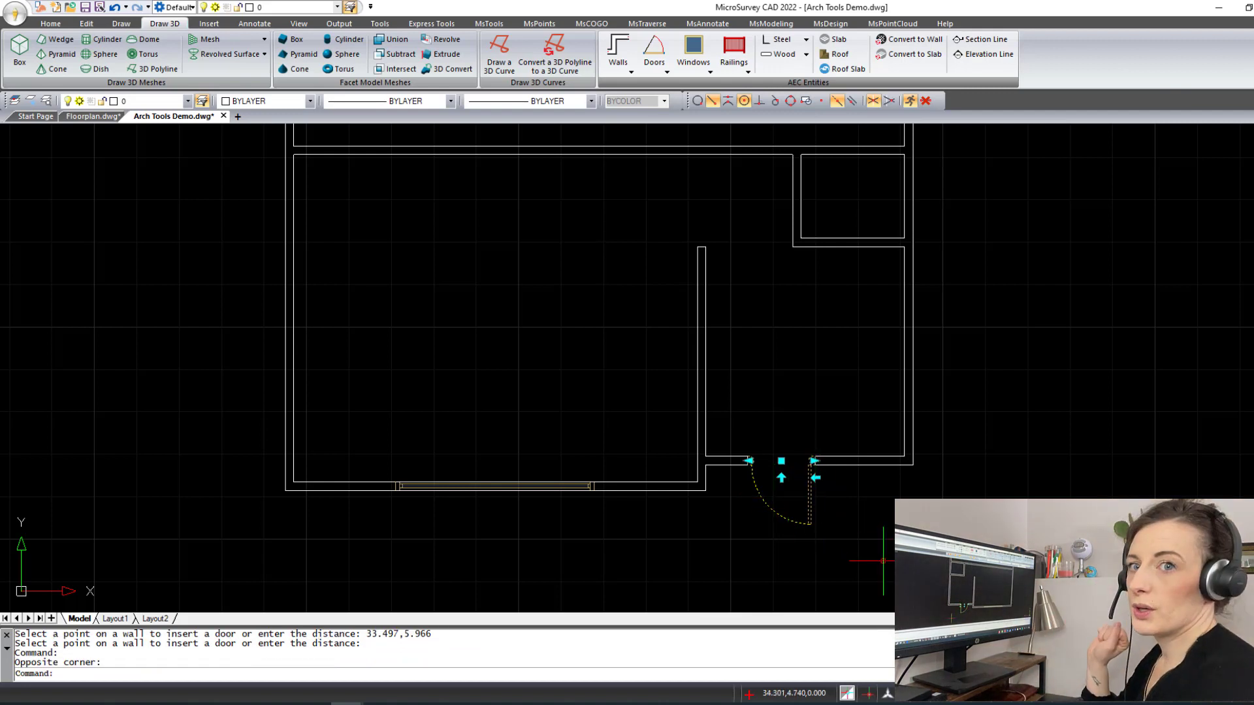
pyautogui.click(781, 478)
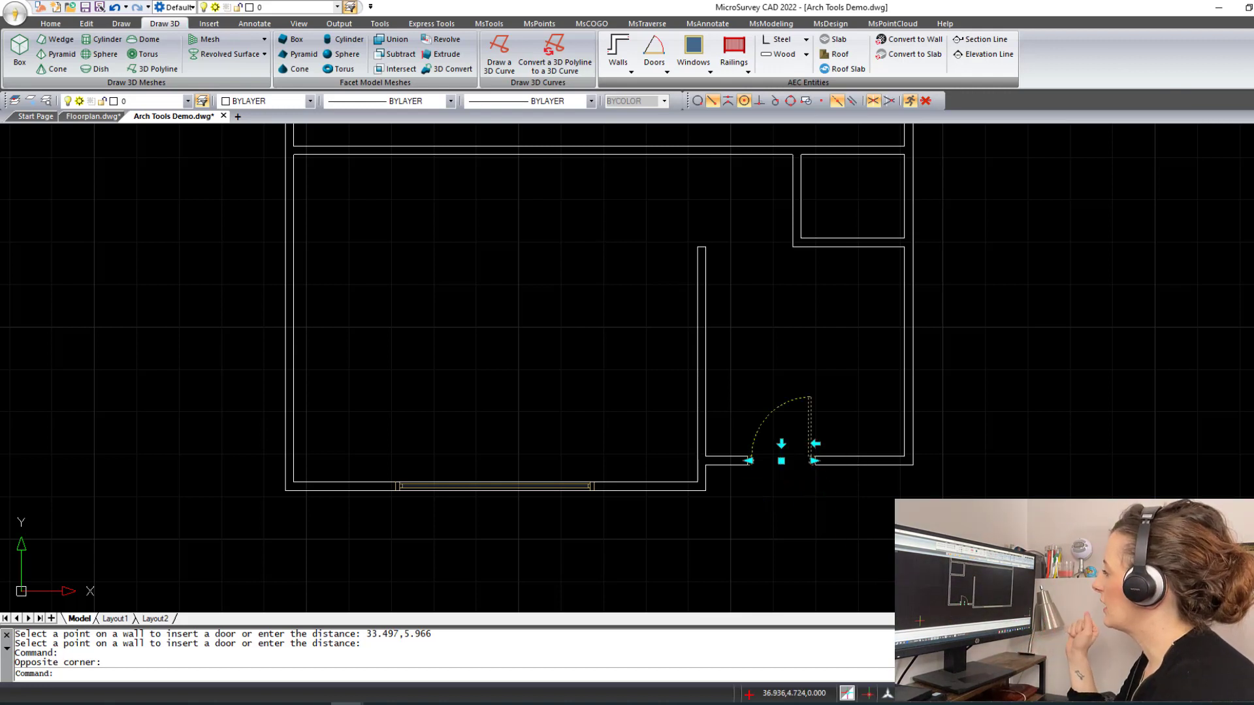
pyautogui.press('Escape')
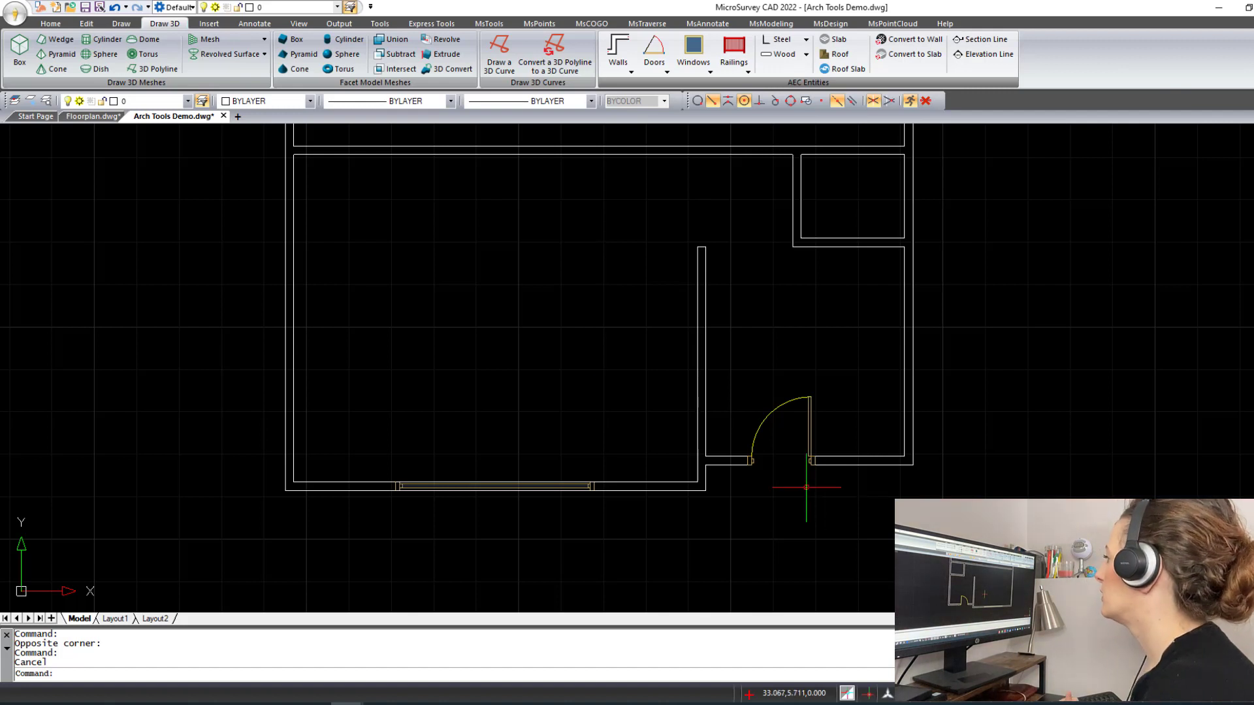
# Choose the doorless Opening type and set its width to 0.955
pyautogui.moveTo(836, 370)
pyautogui.mouseDown(button='middle')
pyautogui.moveTo(917, 389)
pyautogui.moveTo(921, 403)
pyautogui.moveTo(913, 395)
pyautogui.mouseUp(button='middle')
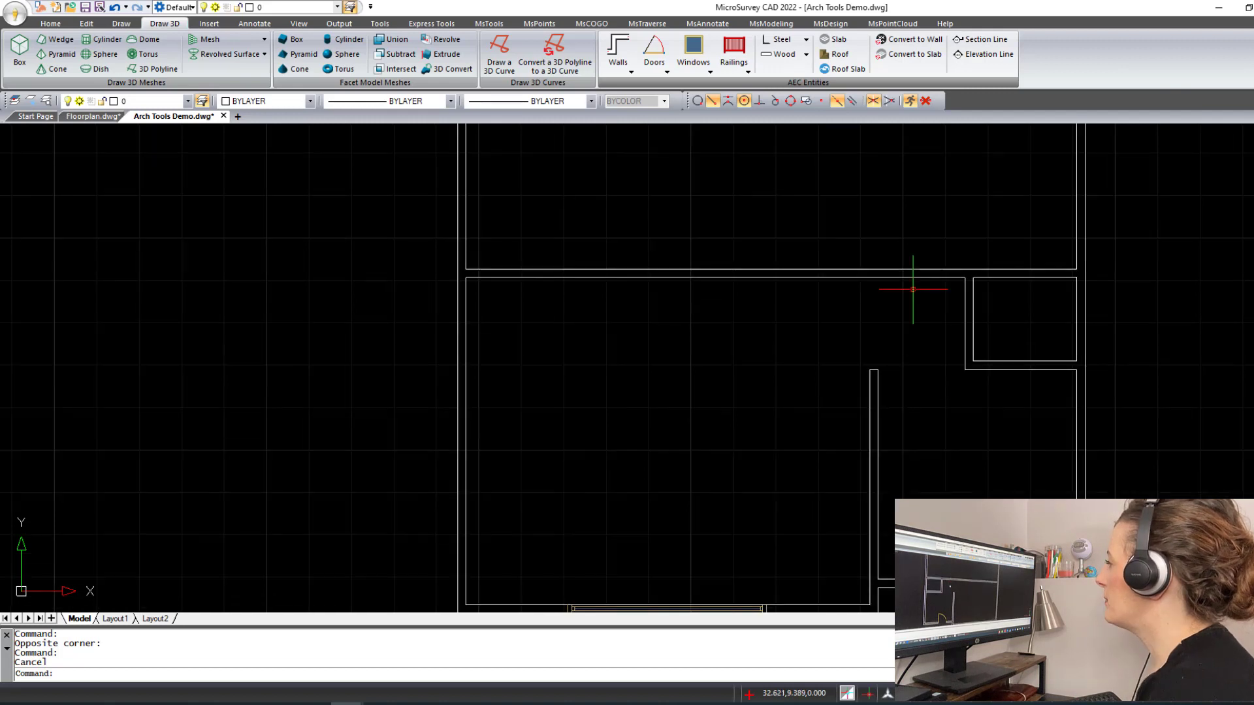
pyautogui.moveTo(913, 290); pyautogui.dragTo(897, 344, button='middle')
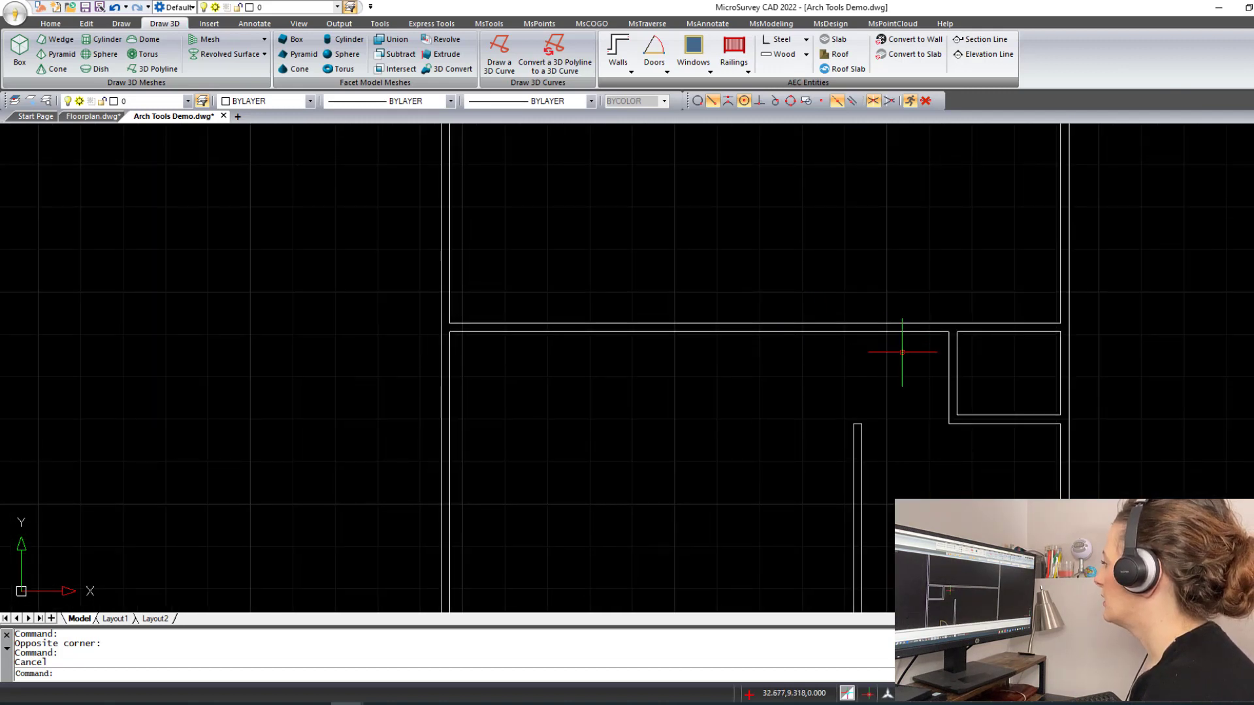
pyautogui.scroll(1, 901, 356)
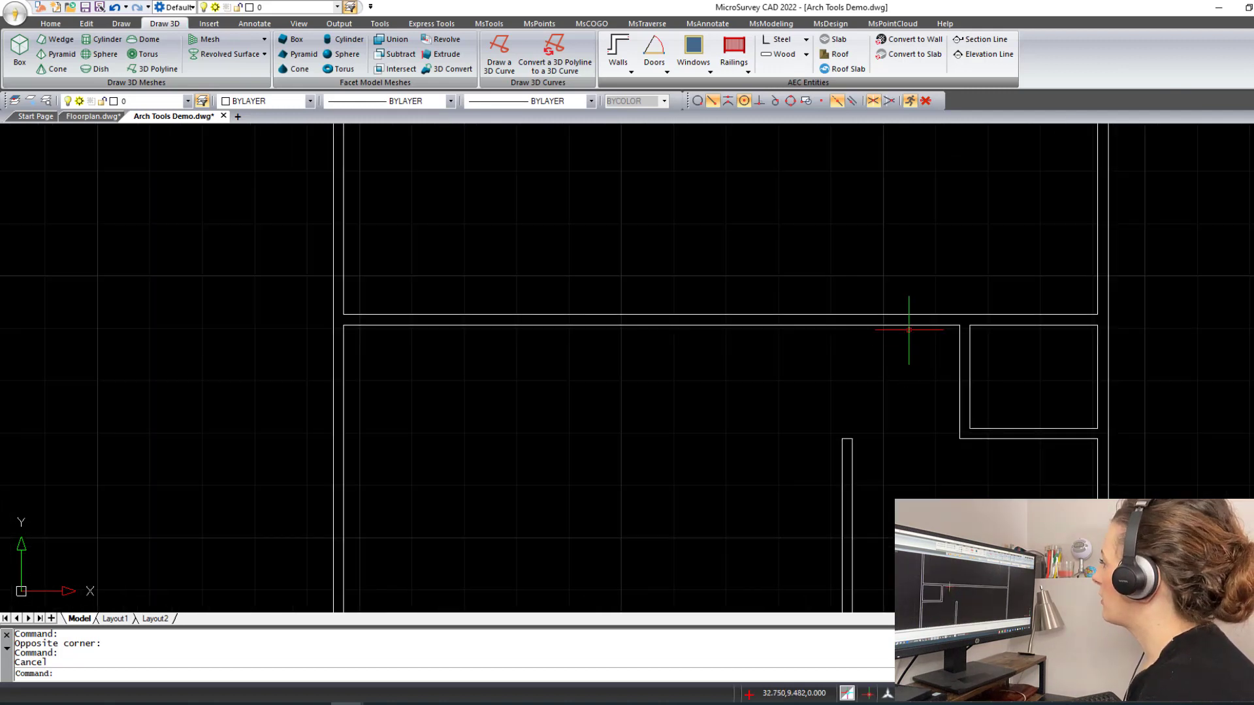
pyautogui.click(657, 72)
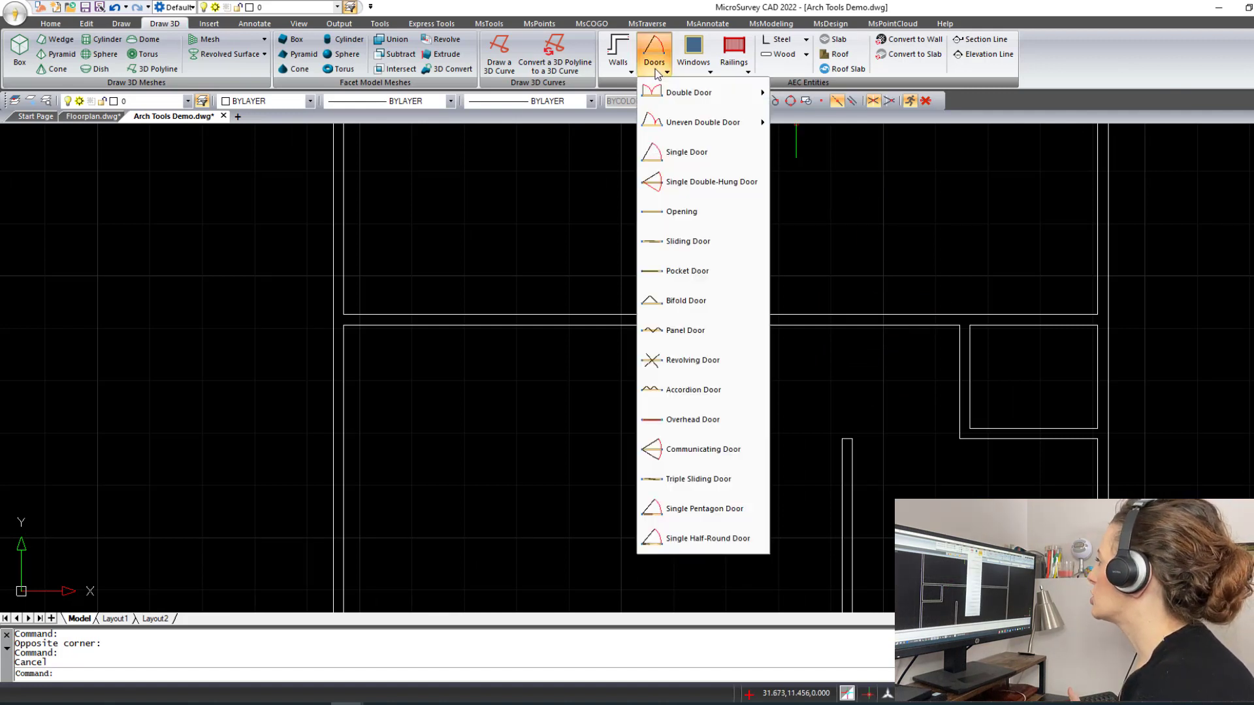
pyautogui.click(679, 211)
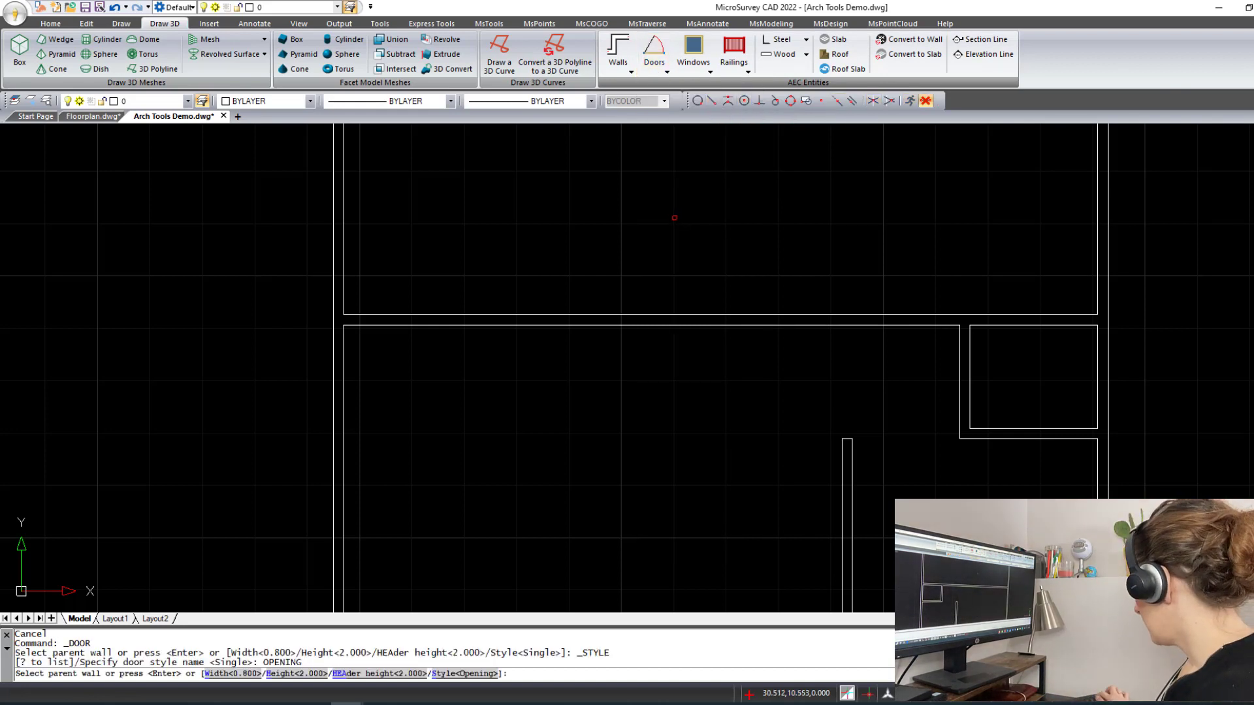
pyautogui.write('w')
pyautogui.press('Return')
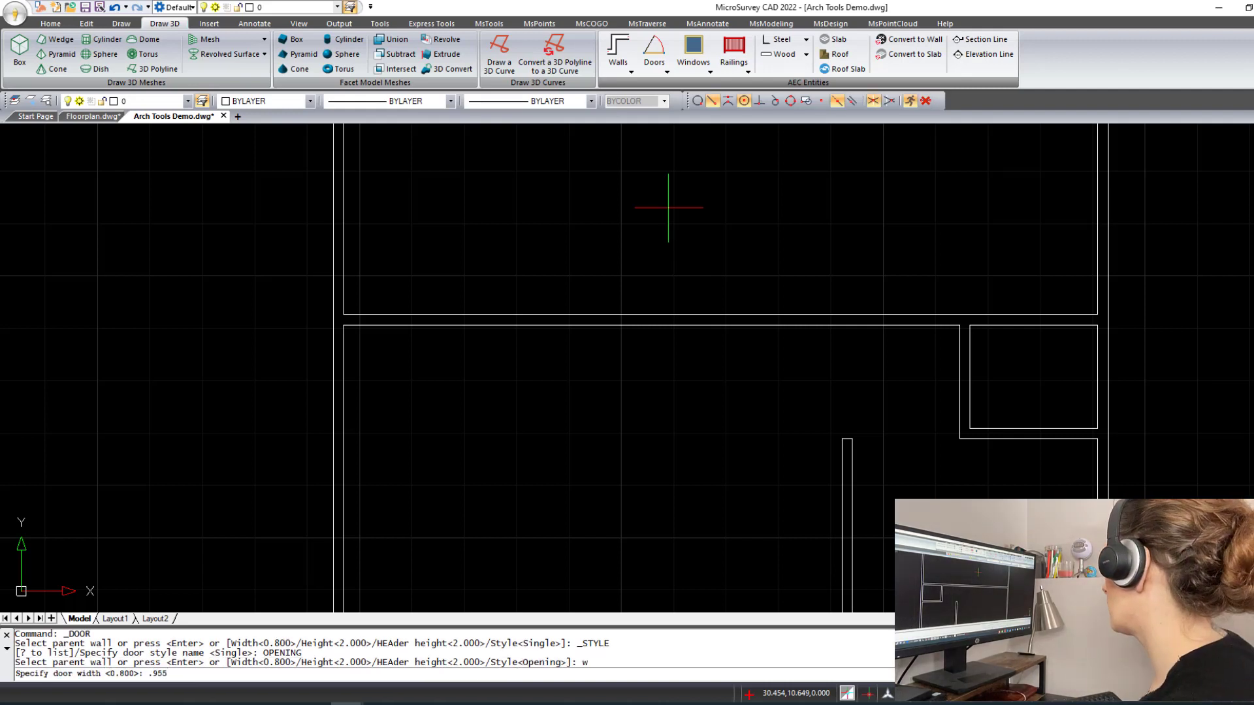
pyautogui.press('Return')
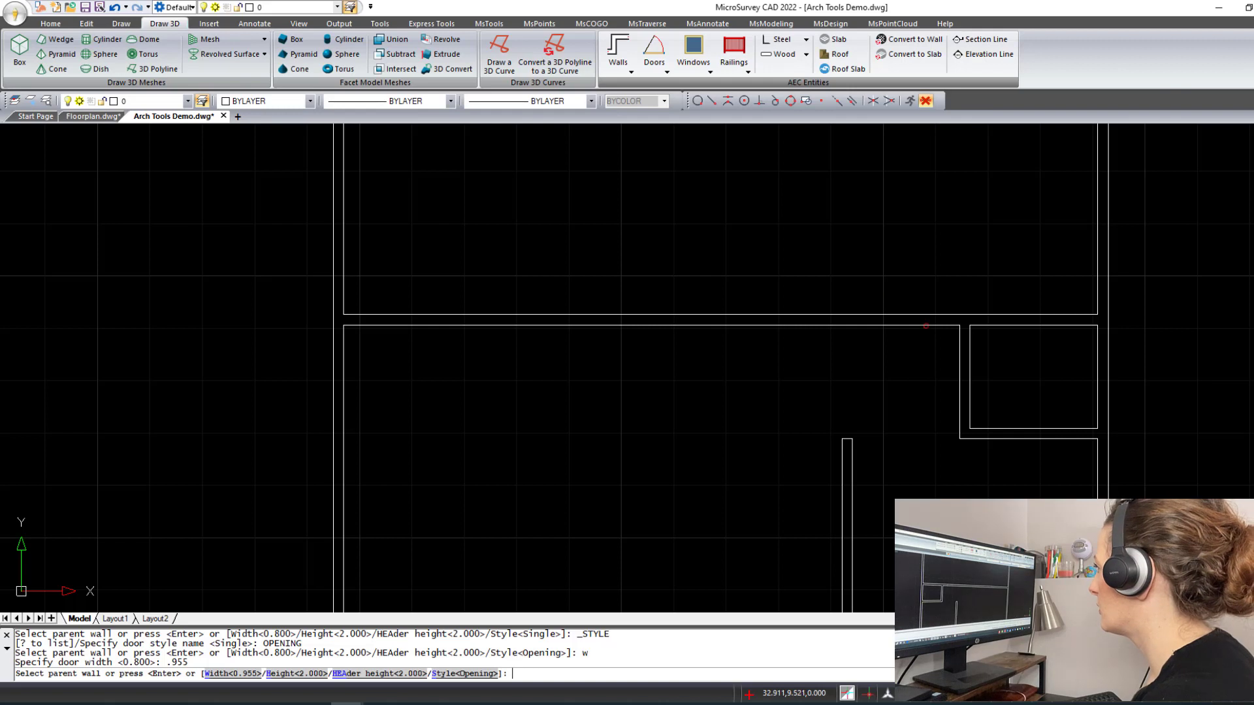
# Insert the 0.955 opening near the right end of the wall between upper and lower rooms
pyautogui.click(923, 326)
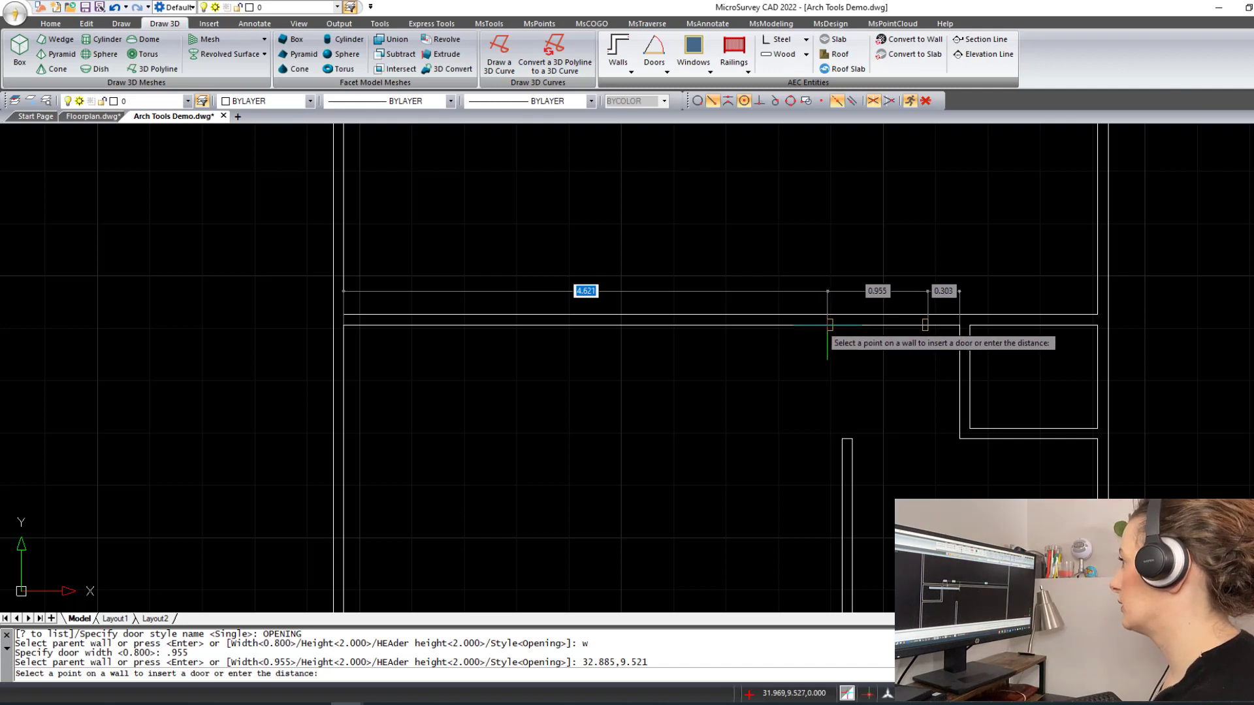
pyautogui.click(828, 324)
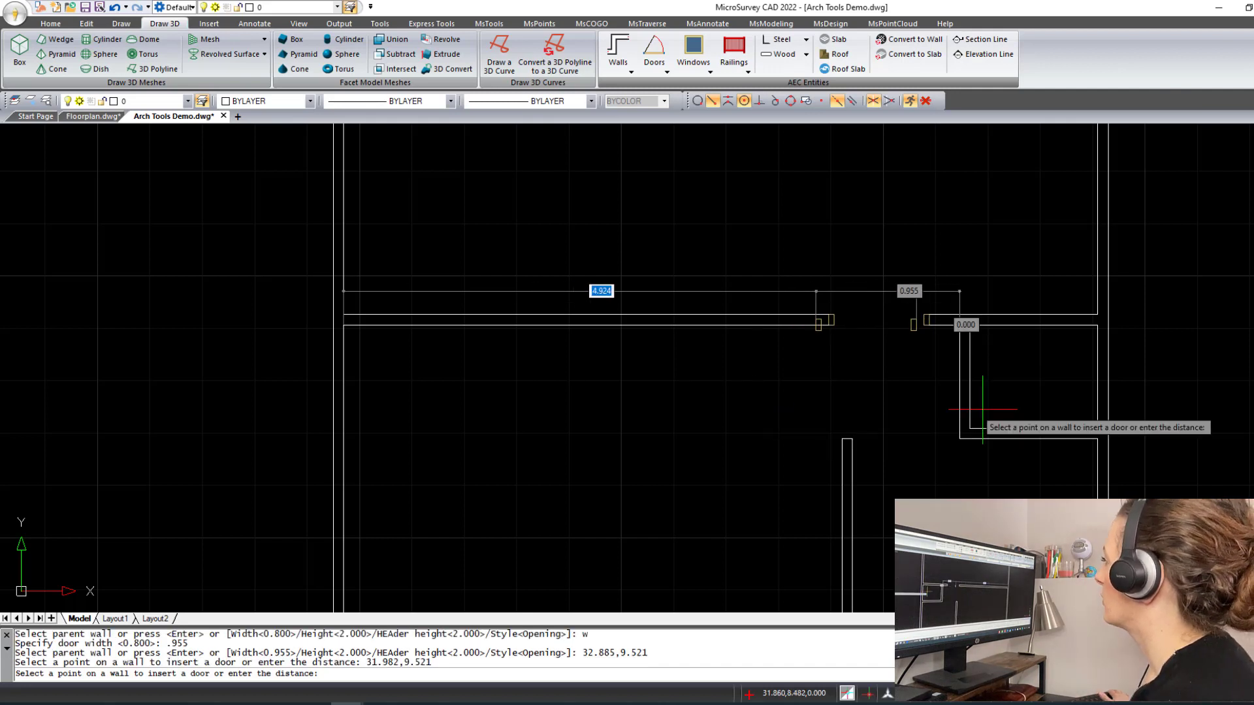
pyautogui.press('Escape')
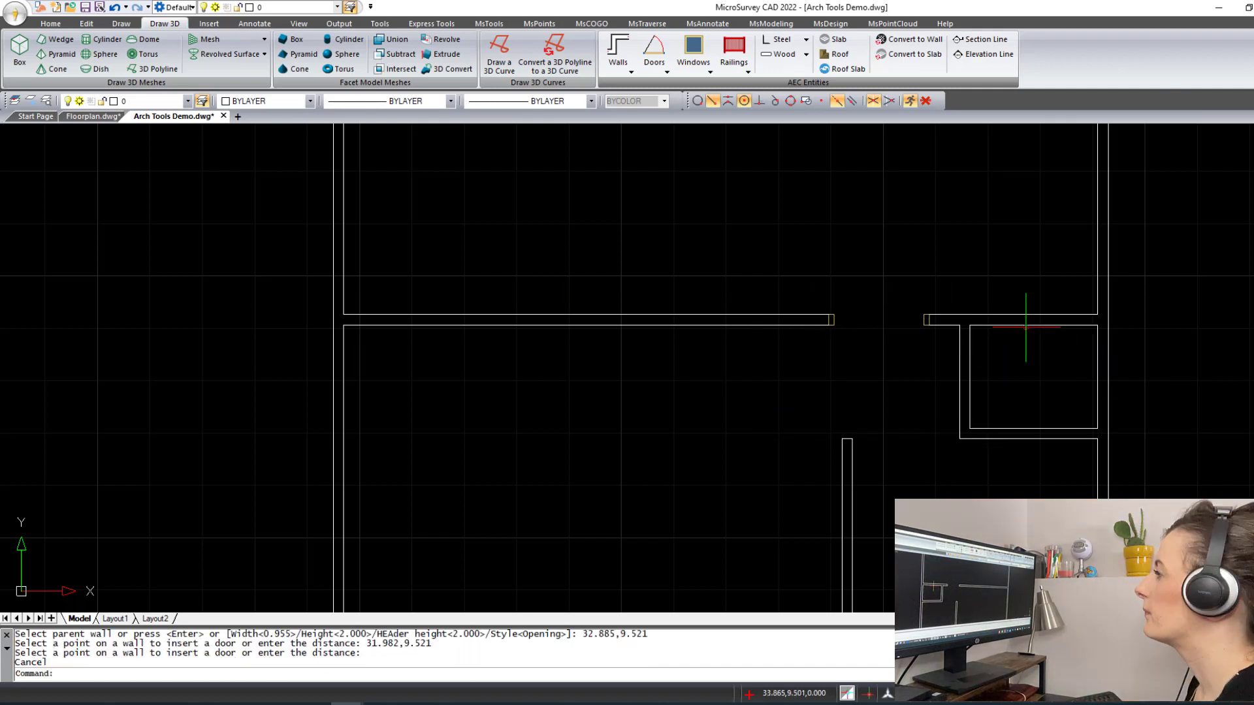
pyautogui.scroll(-2, 907, 408)
pyautogui.scroll(-2, 907, 409)
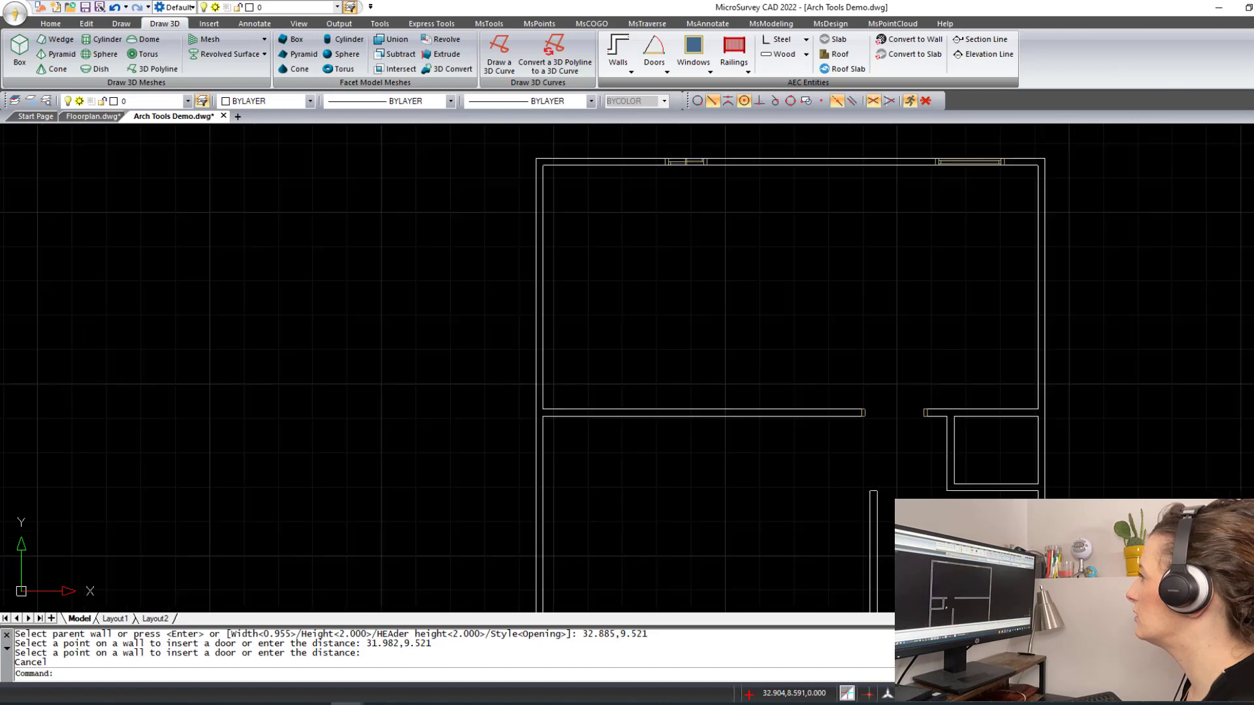
pyautogui.scroll(-2, 909, 400)
pyautogui.scroll(1, 910, 400)
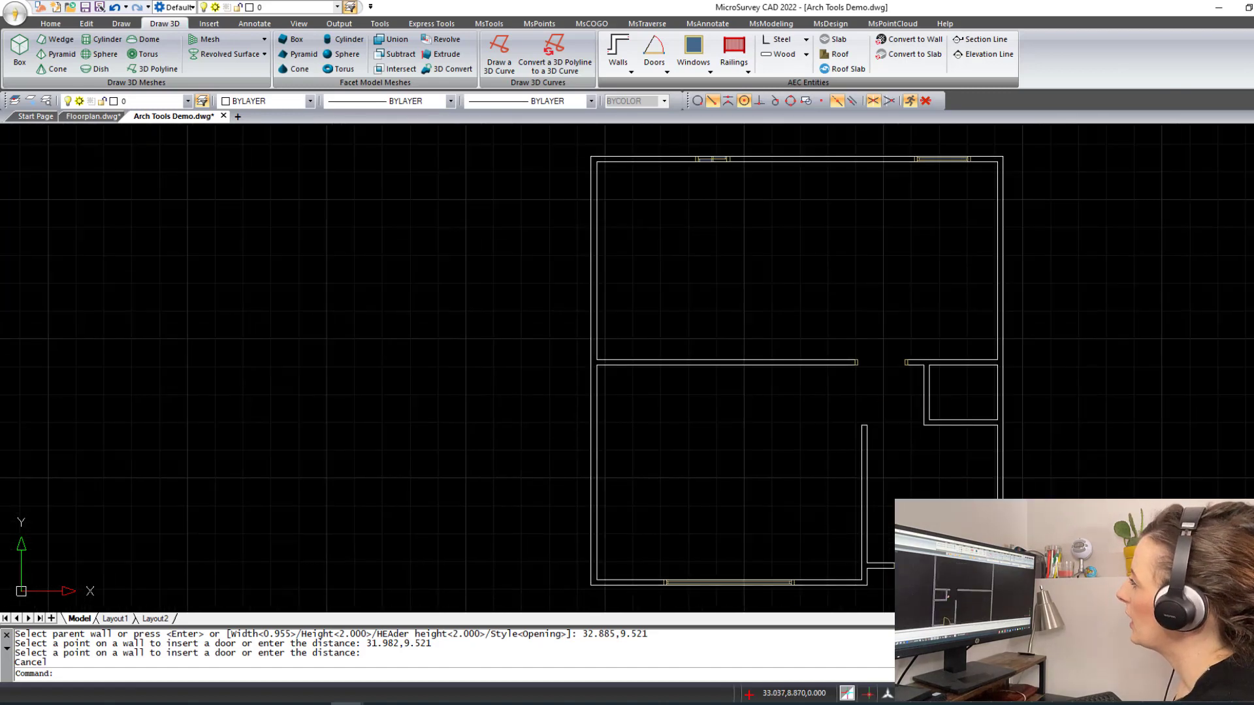
pyautogui.scroll(1, 914, 404)
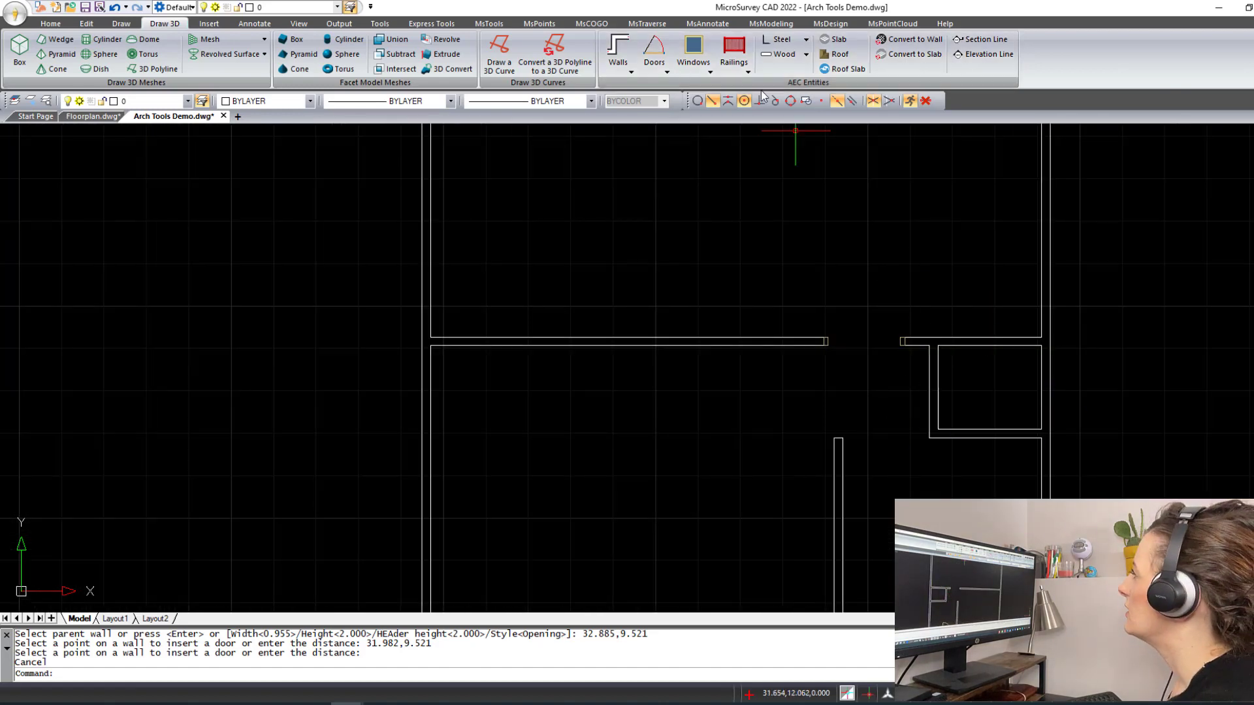
# Insert a 0.65-wide single door in the small right room's left wall
pyautogui.click(655, 64)
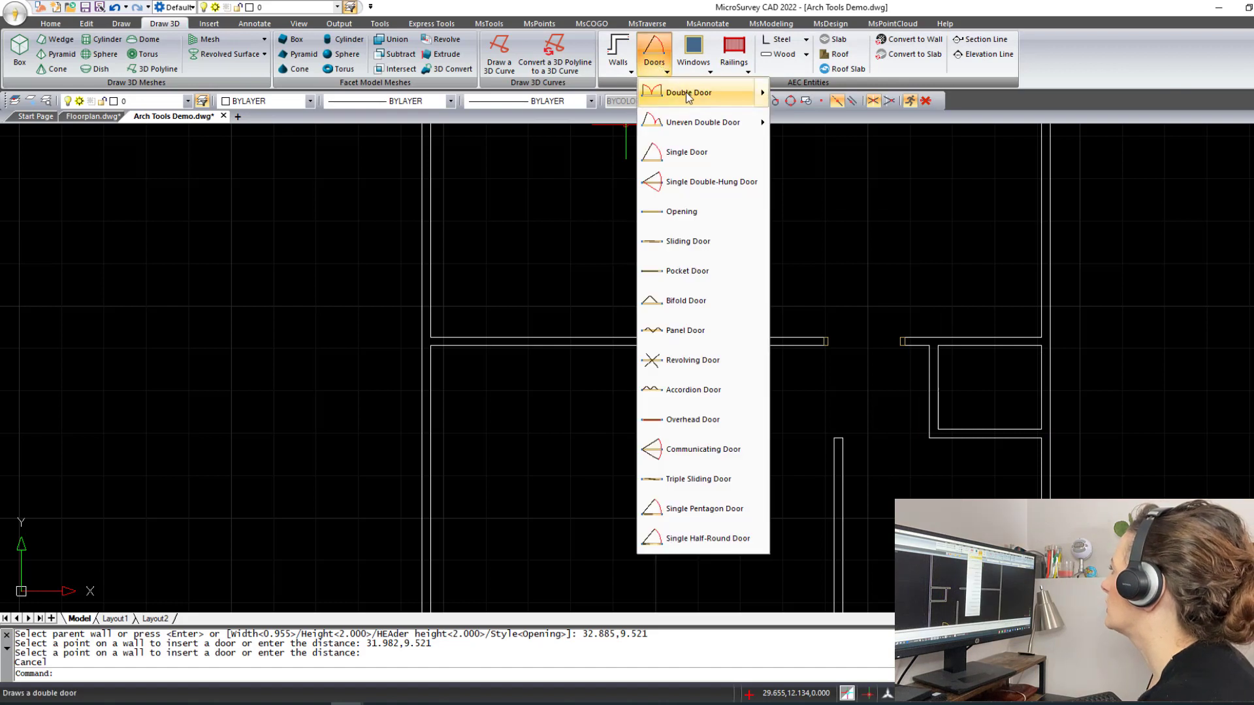
pyautogui.click(697, 150)
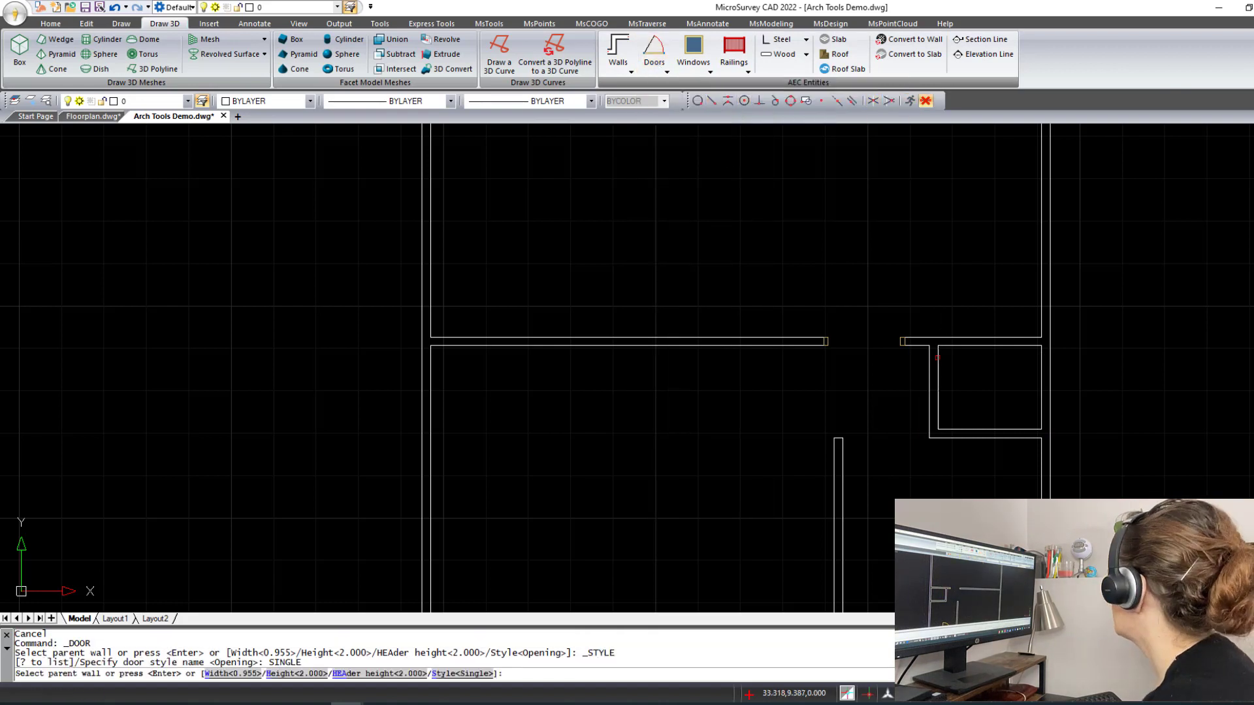
pyautogui.write('w')
pyautogui.press('Return')
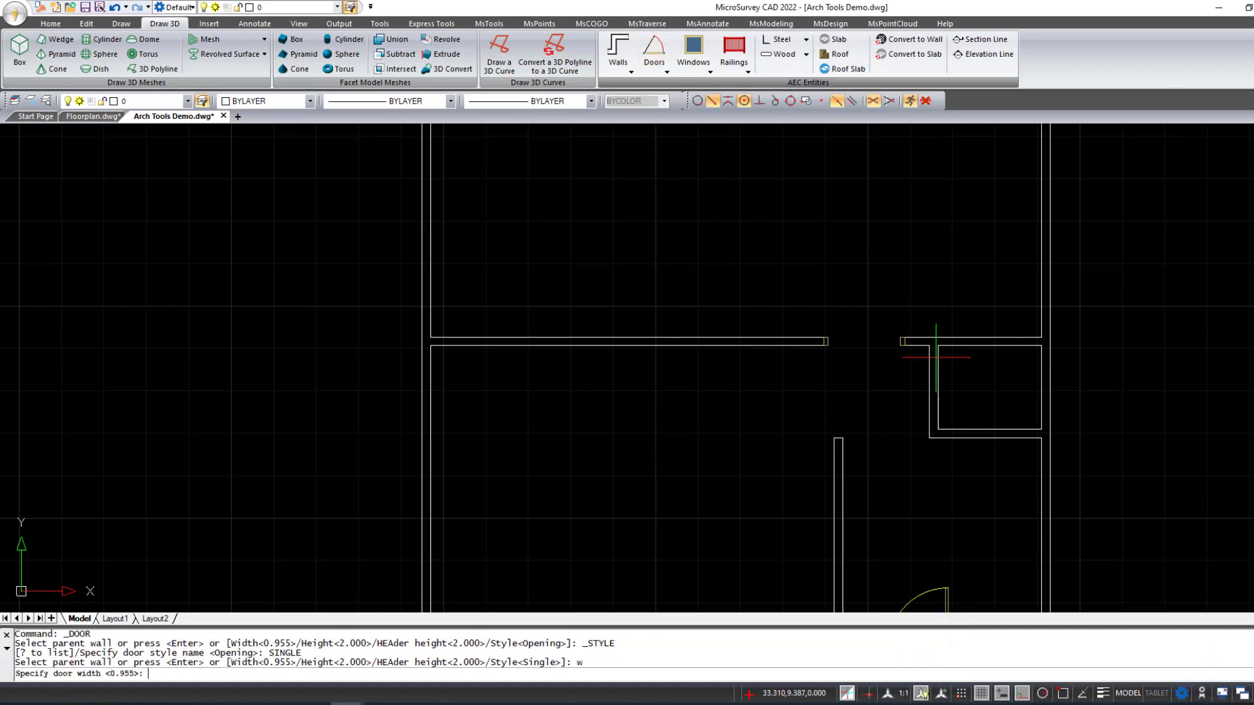
pyautogui.press('Return')
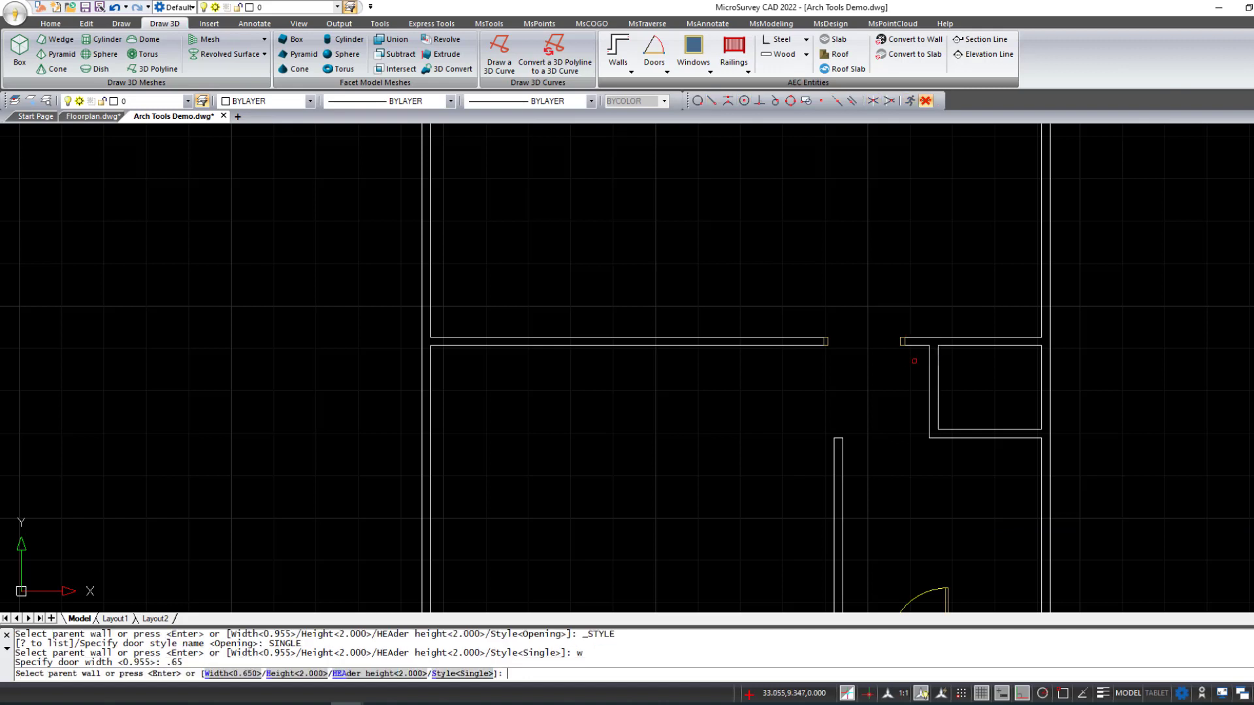
pyautogui.click(930, 364)
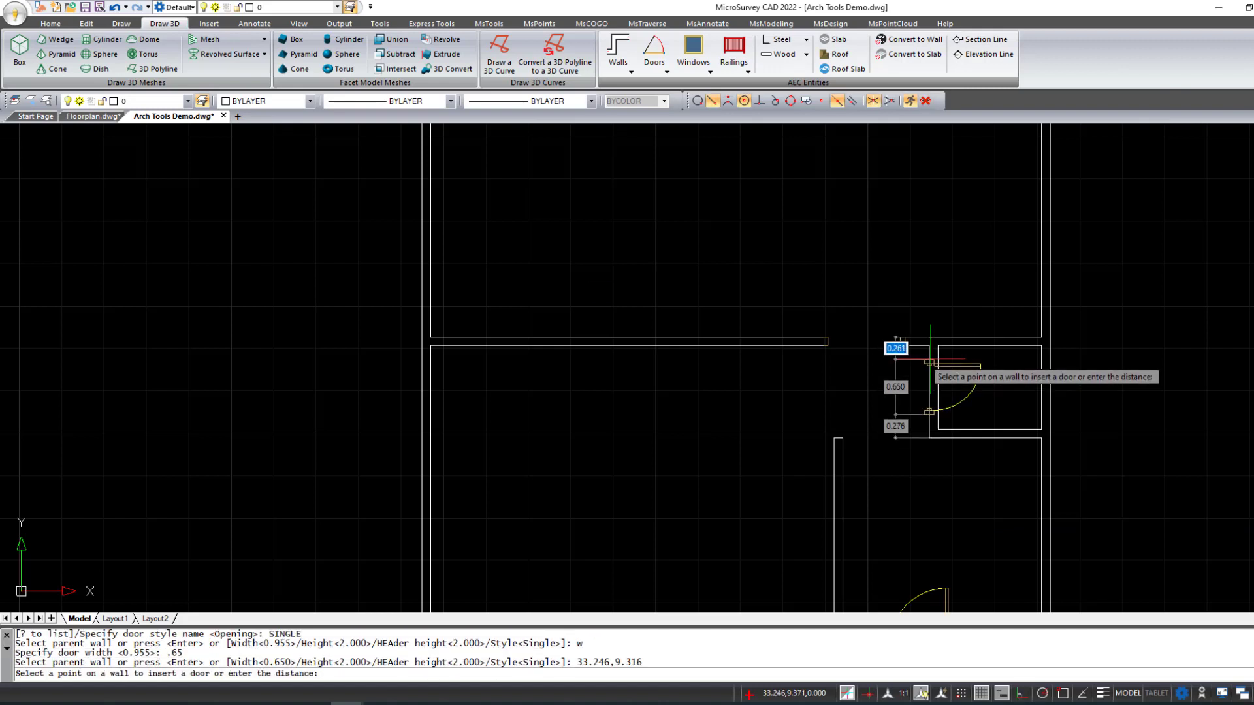
pyautogui.click(930, 362)
pyautogui.press('Return')
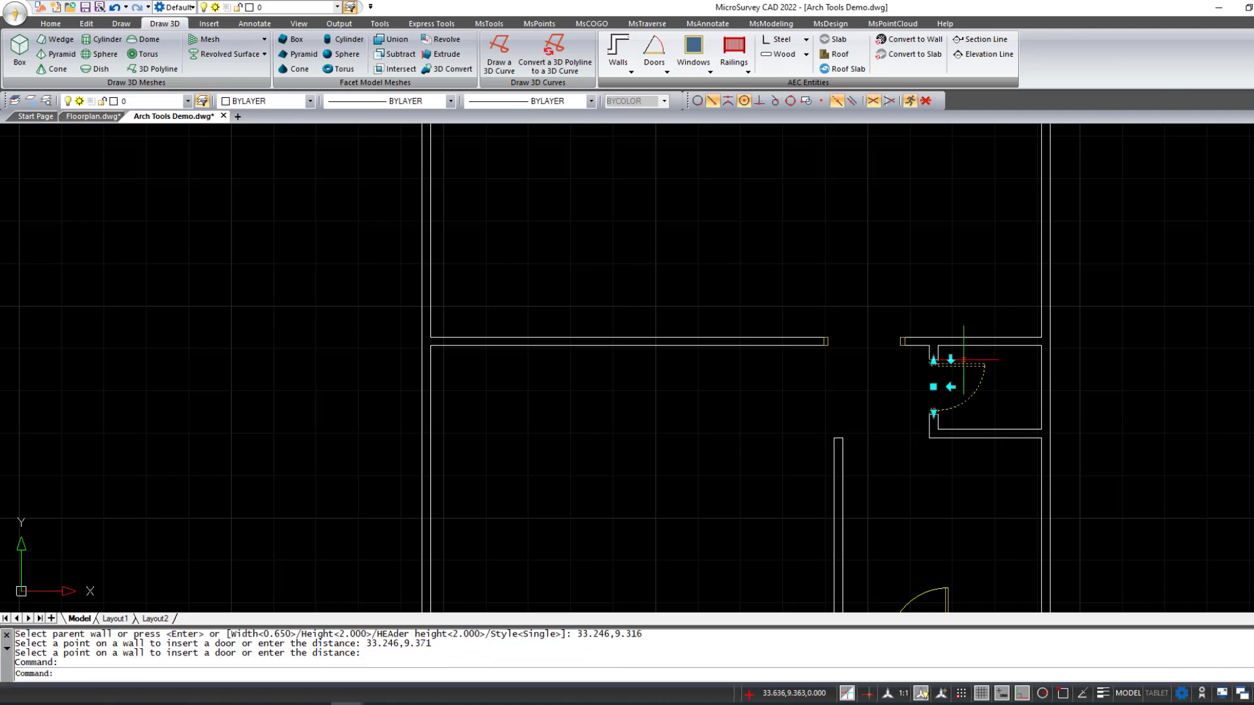
# Flip the 0.65 door so it swings out left toward the lower room
pyautogui.click(951, 387)
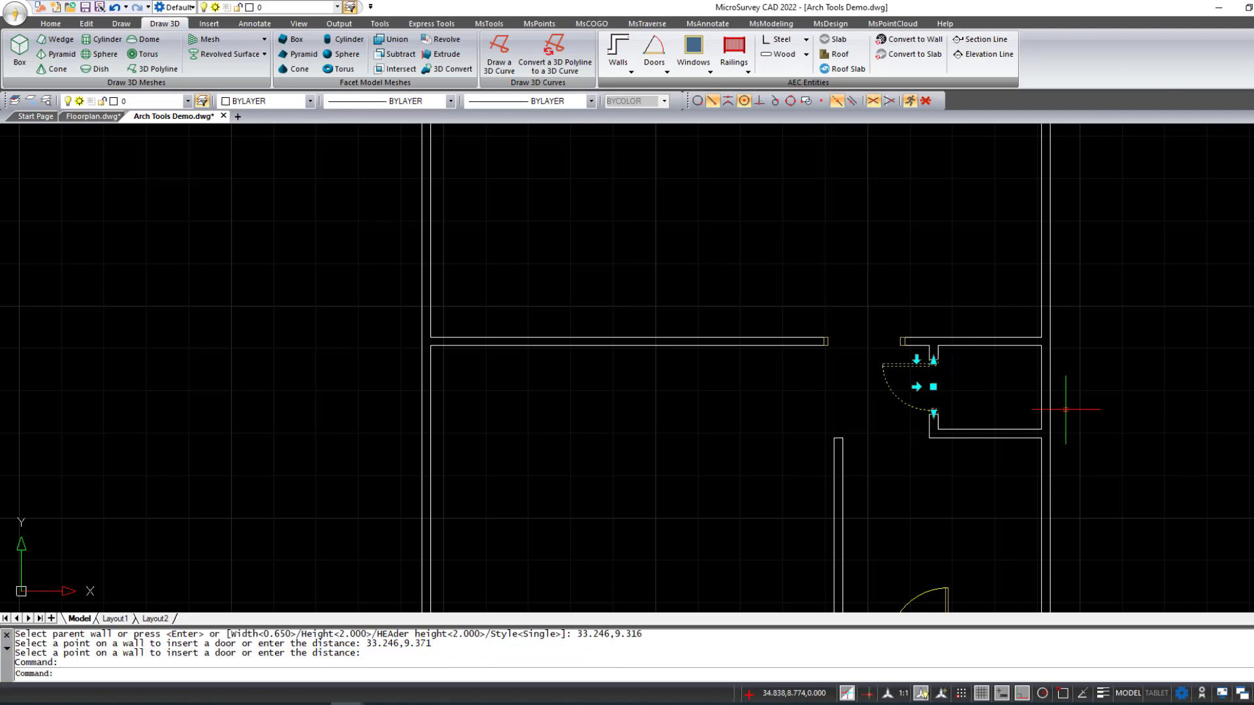
pyautogui.press('Escape')
pyautogui.scroll(-4, 1071, 413)
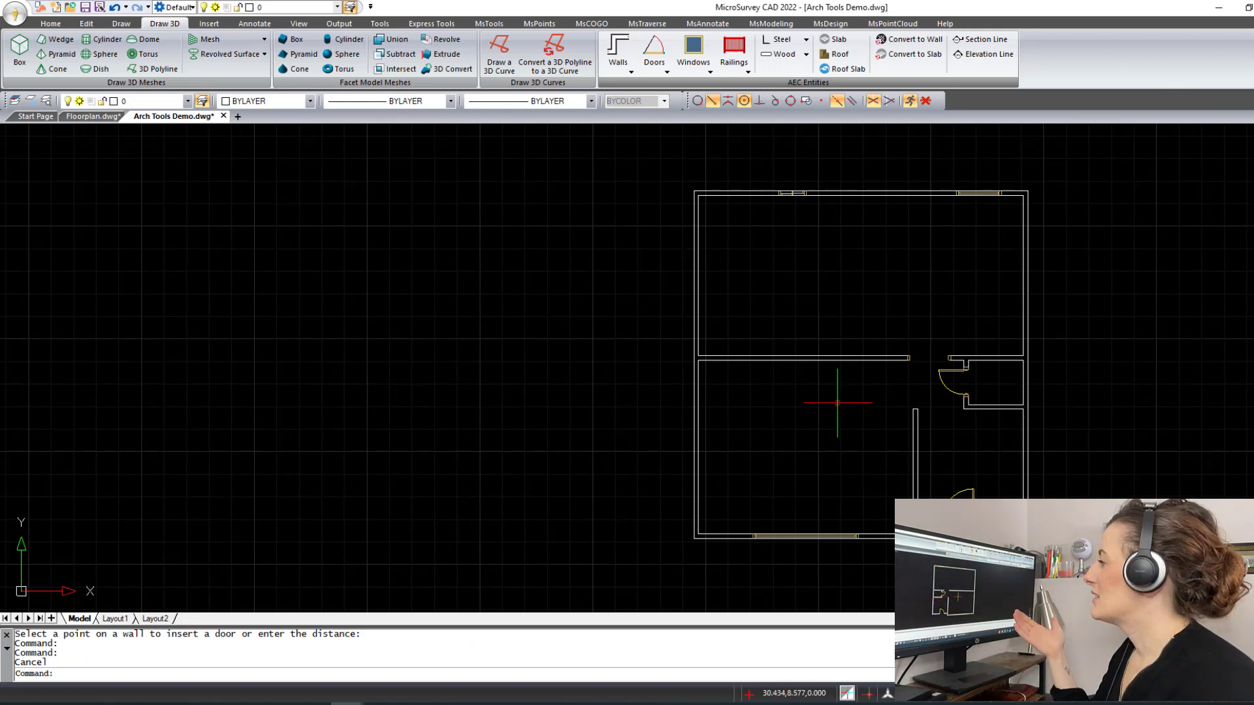
pyautogui.moveTo(841, 410); pyautogui.dragTo(848, 424, button='middle')
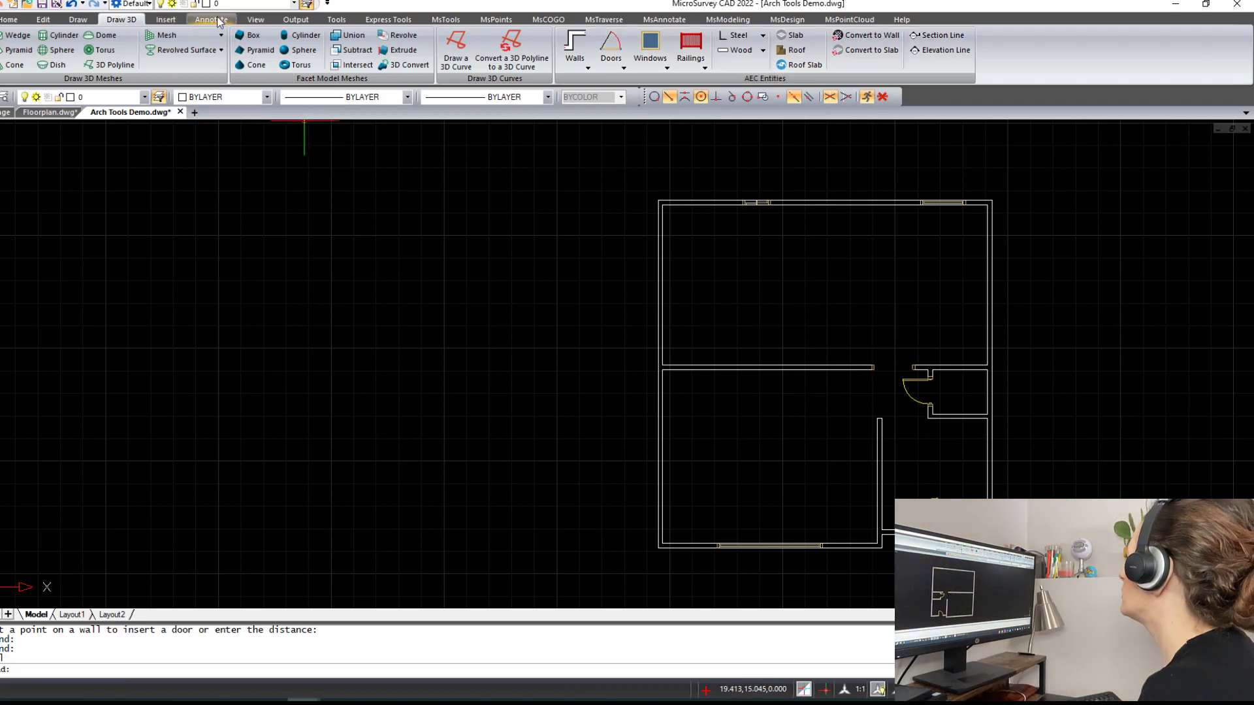
# Switch the drawing's visual style to Conceptual
pyautogui.click(254, 19)
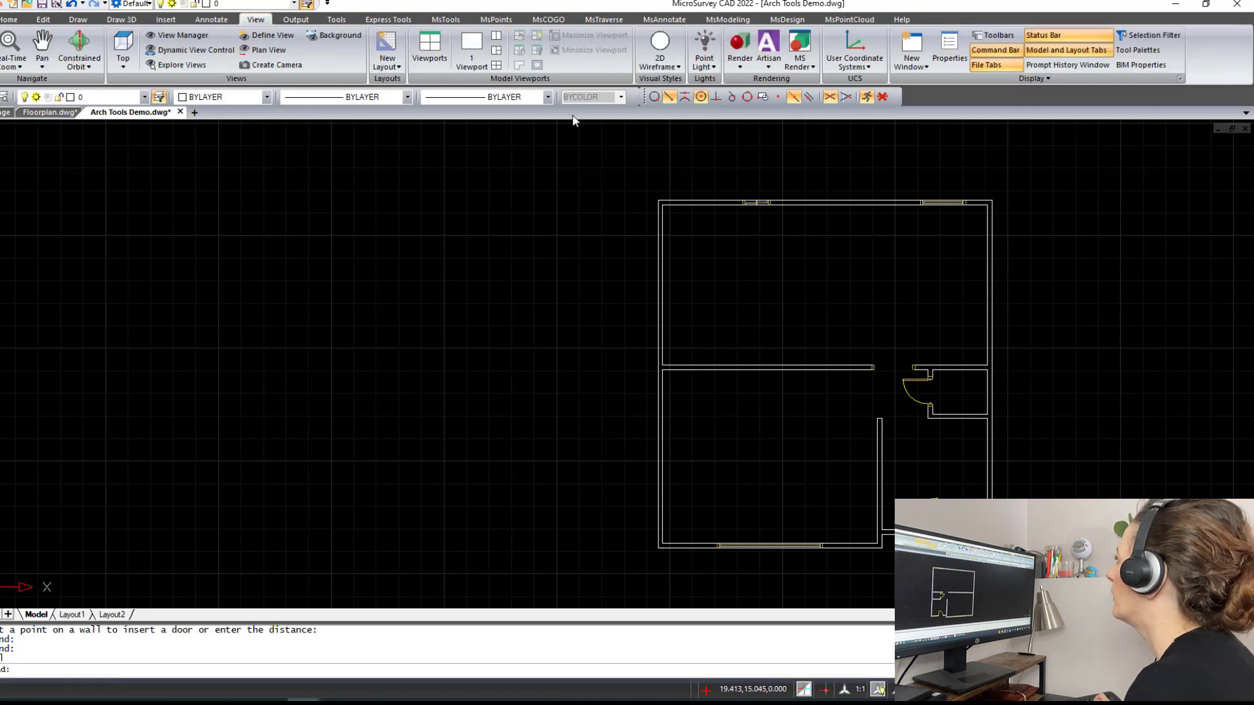
pyautogui.click(676, 67)
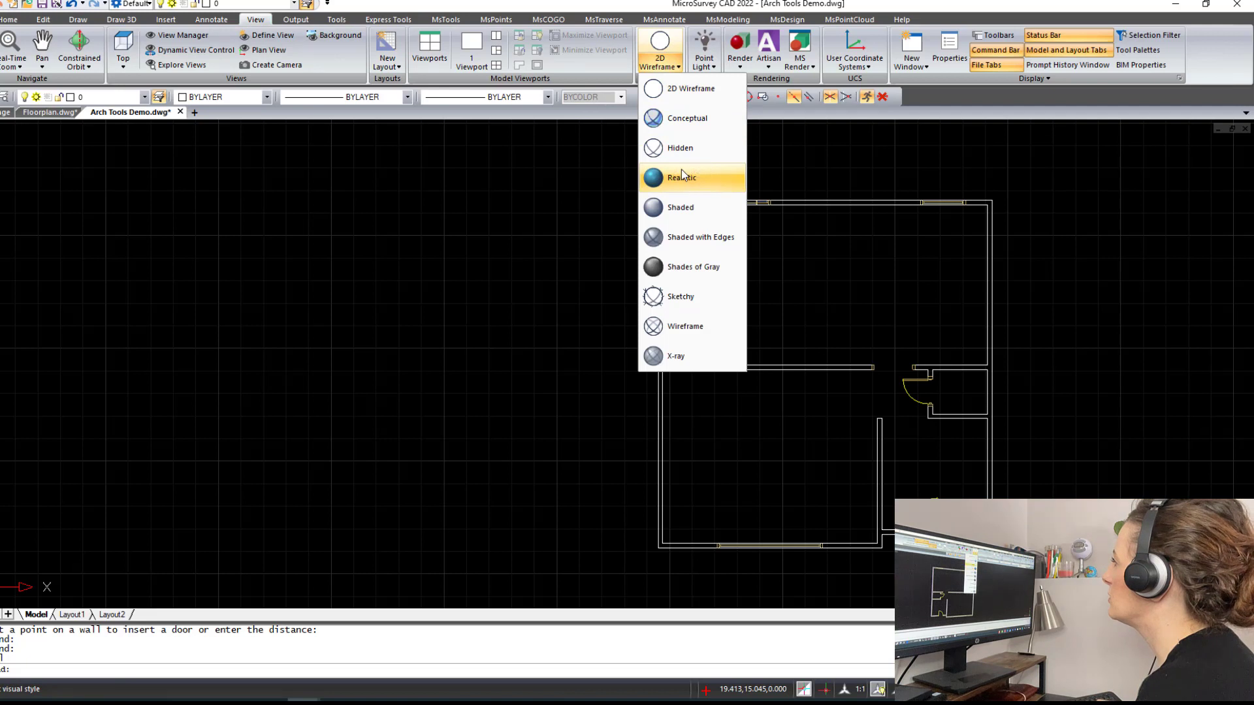
pyautogui.click(676, 124)
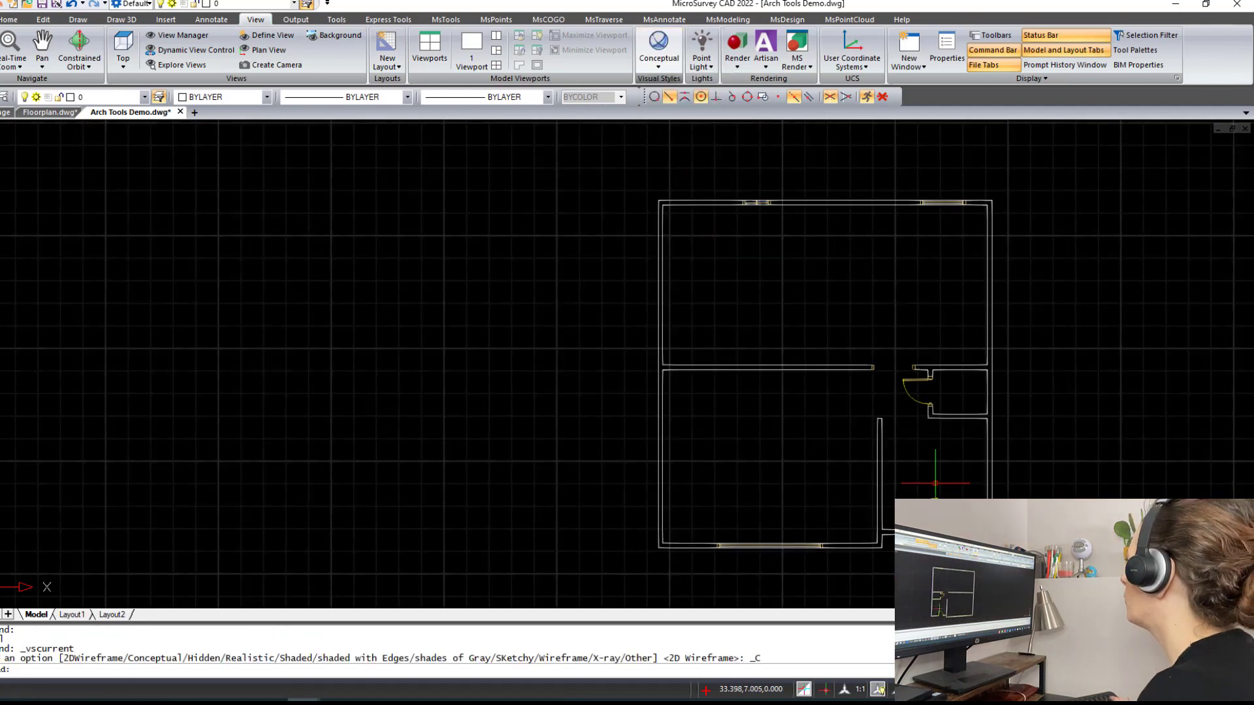
# Orbit and zoom the shaded model to look down into the rooms
pyautogui.keyDown('shift'); pyautogui.moveTo(916, 488); pyautogui.dragTo(911, 281, button='middle'); pyautogui.keyUp('shift')
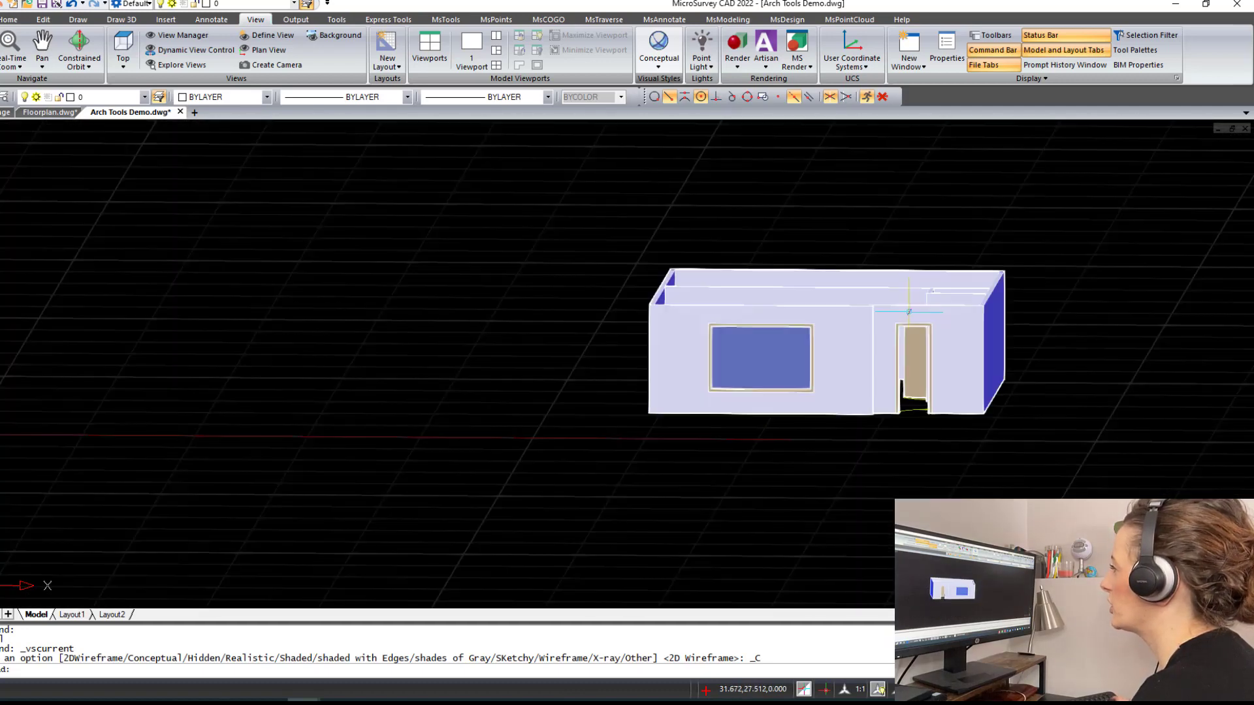
pyautogui.scroll(3, 814, 379)
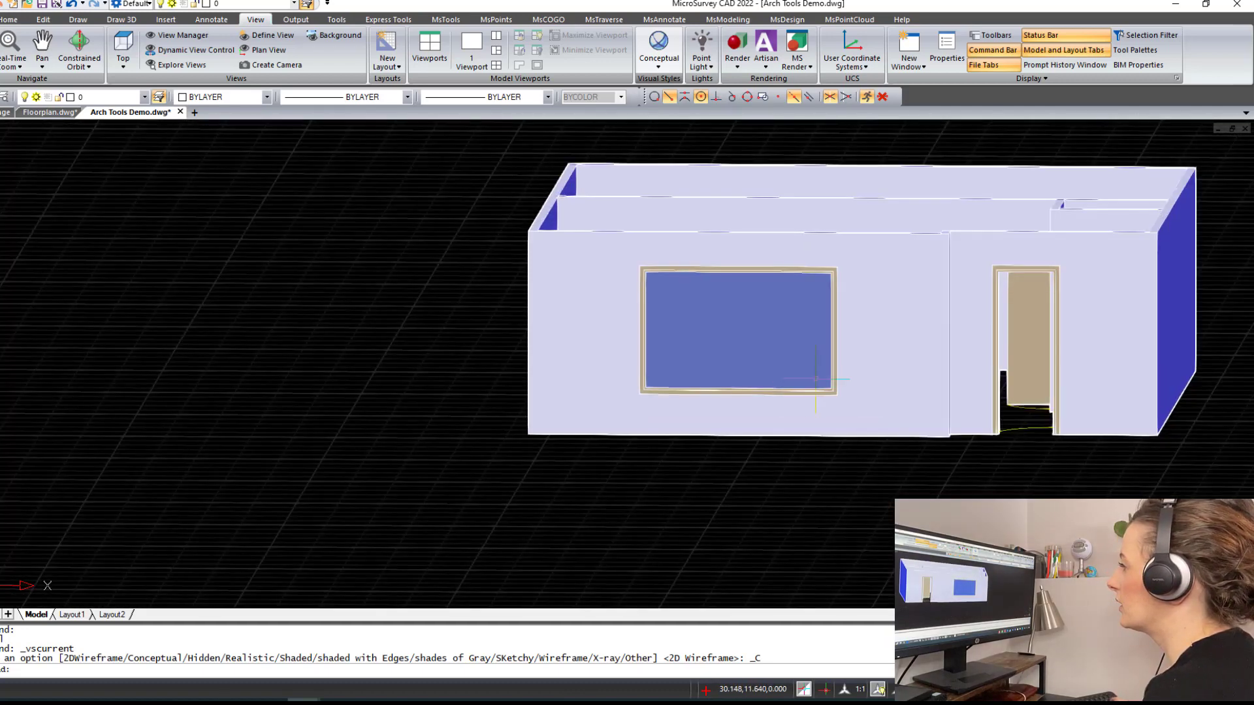
pyautogui.keyDown('shift'); pyautogui.moveTo(818, 379); pyautogui.dragTo(872, 464, button='middle'); pyautogui.keyUp('shift')
pyautogui.scroll(-3, 871, 465)
pyautogui.keyDown('shift'); pyautogui.moveTo(924, 347); pyautogui.dragTo(865, 324, button='middle'); pyautogui.keyUp('shift')
pyautogui.scroll(-3, 770, 307)
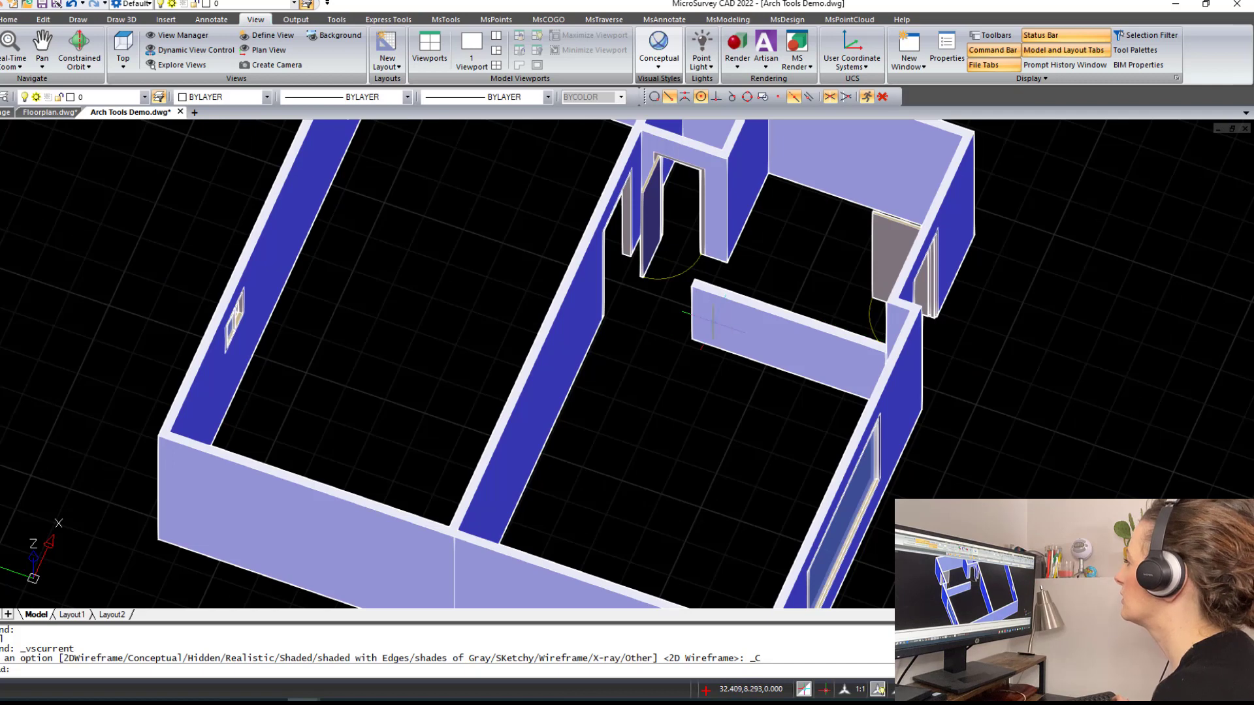
pyautogui.scroll(3, 917, 444)
pyautogui.moveTo(916, 445); pyautogui.dragTo(856, 442, button='middle')
pyautogui.scroll(2, 856, 442)
pyautogui.scroll(-2, 817, 390)
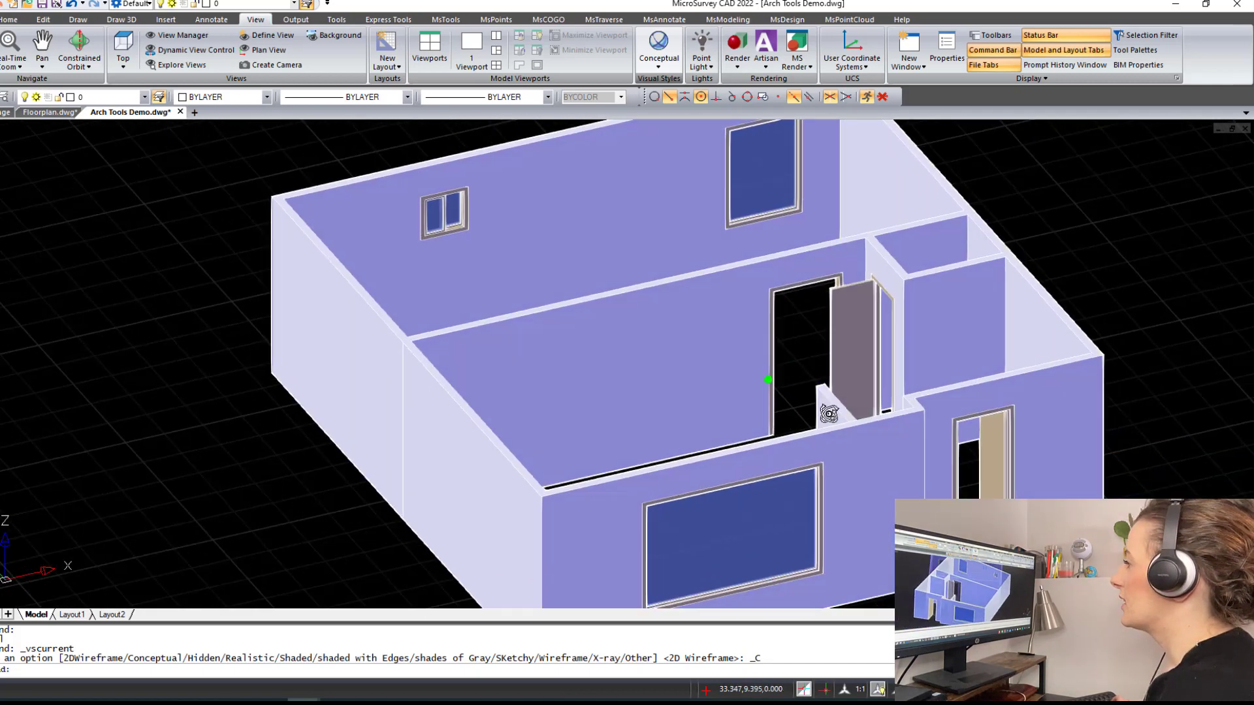
pyautogui.keyDown('shift'); pyautogui.moveTo(825, 401); pyautogui.dragTo(823, 409, button='middle'); pyautogui.keyUp('shift')
pyautogui.scroll(3, 823, 409)
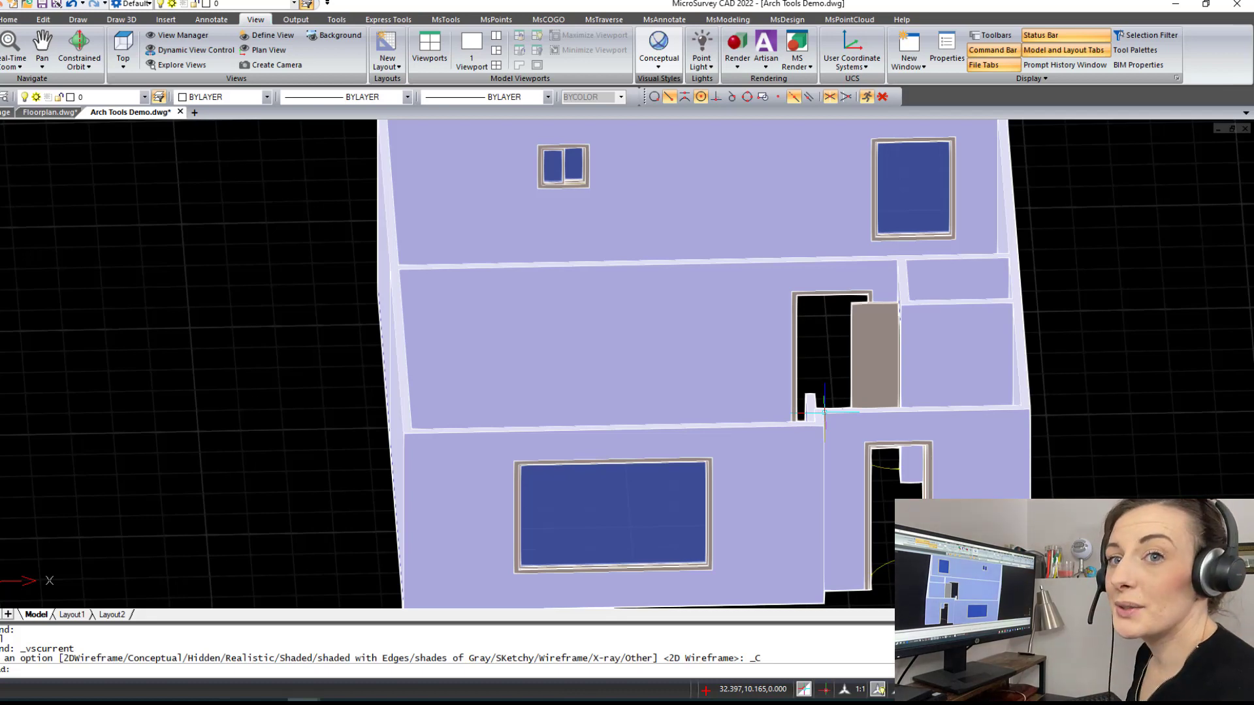
pyautogui.moveTo(824, 412); pyautogui.dragTo(779, 404, button='middle')
pyautogui.click(658, 49)
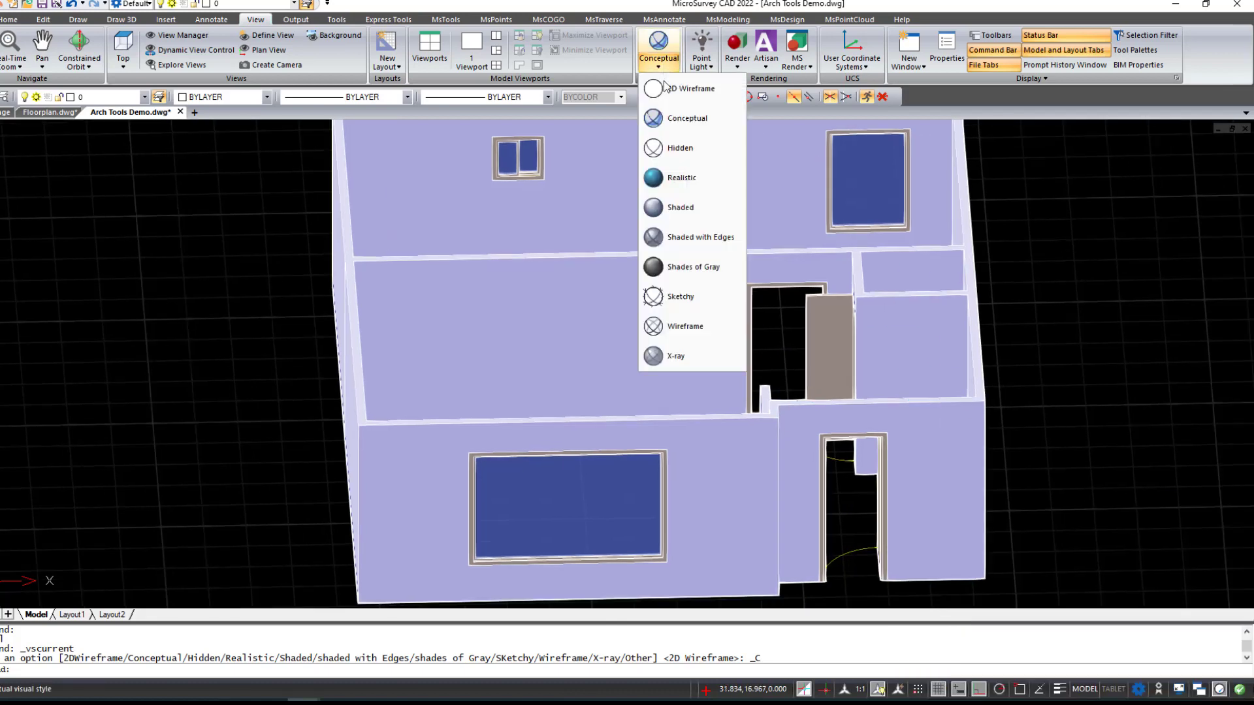
pyautogui.click(673, 297)
pyautogui.keyDown('shift'); pyautogui.moveTo(653, 392); pyautogui.dragTo(653, 274, button='middle'); pyautogui.keyUp('shift')
pyautogui.click(658, 49)
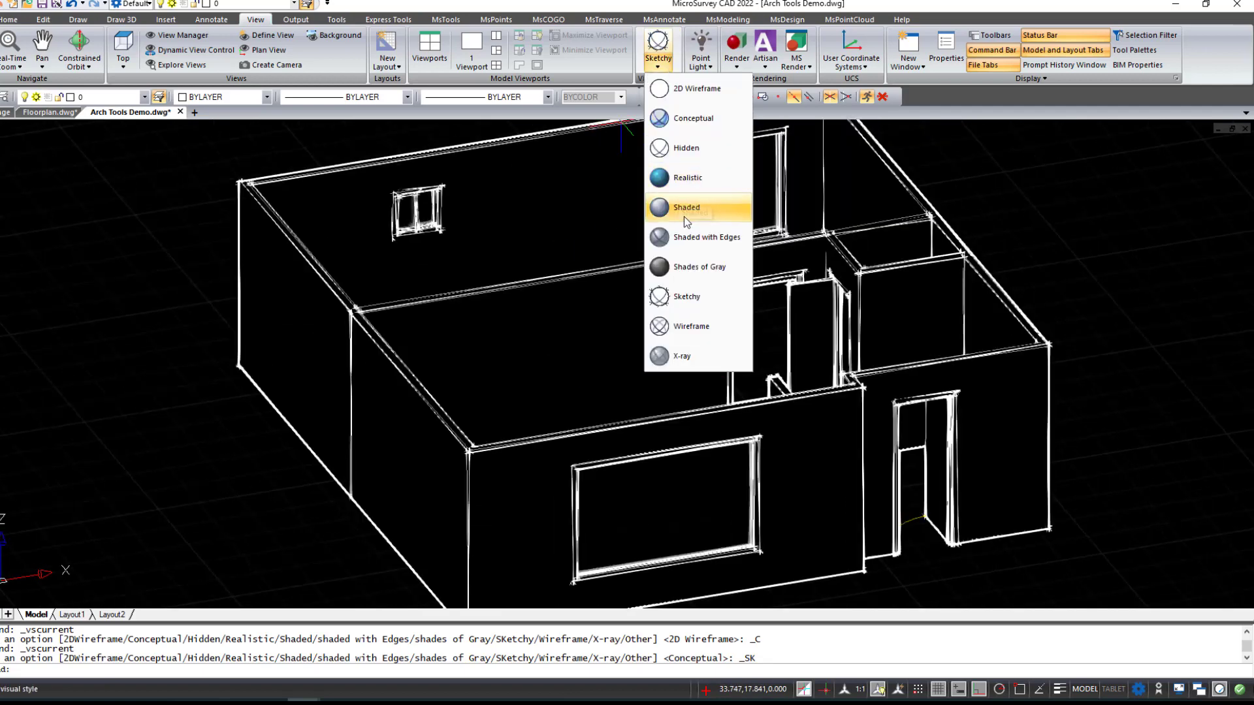
pyautogui.click(672, 177)
pyautogui.scroll(3, 718, 326)
pyautogui.keyDown('shift'); pyautogui.moveTo(718, 327); pyautogui.dragTo(859, 383, button='middle'); pyautogui.keyUp('shift')
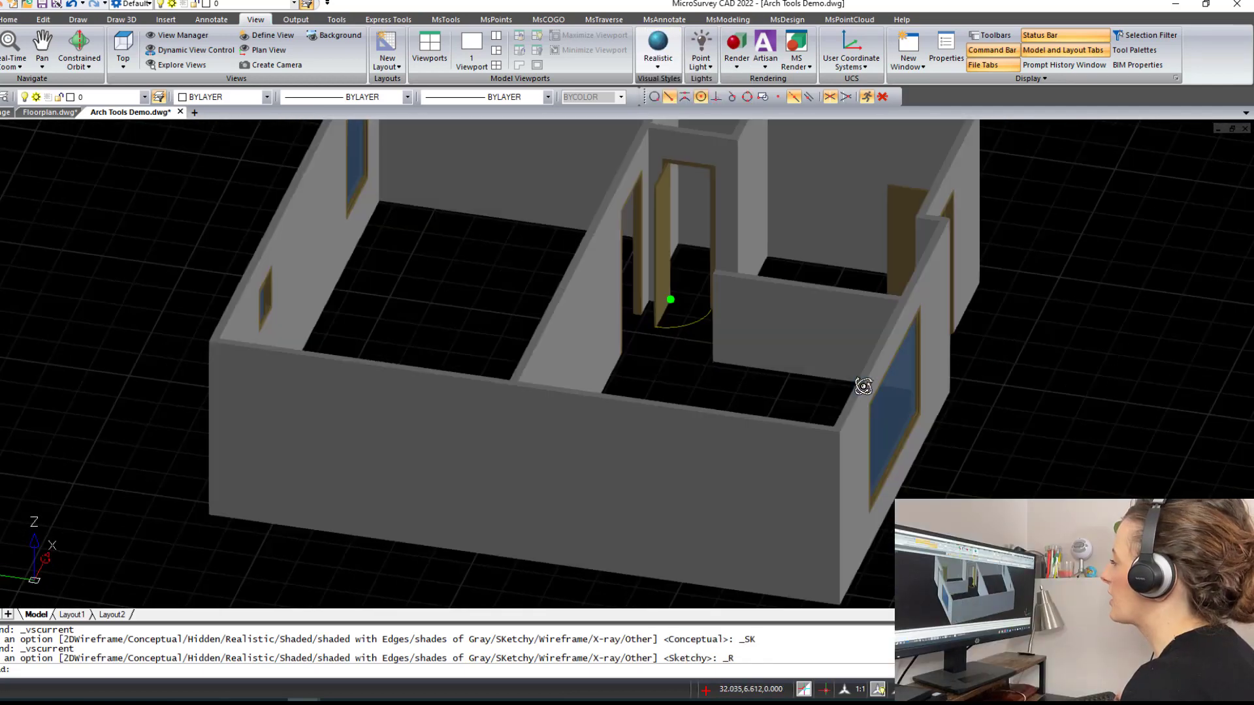
pyautogui.click(659, 52)
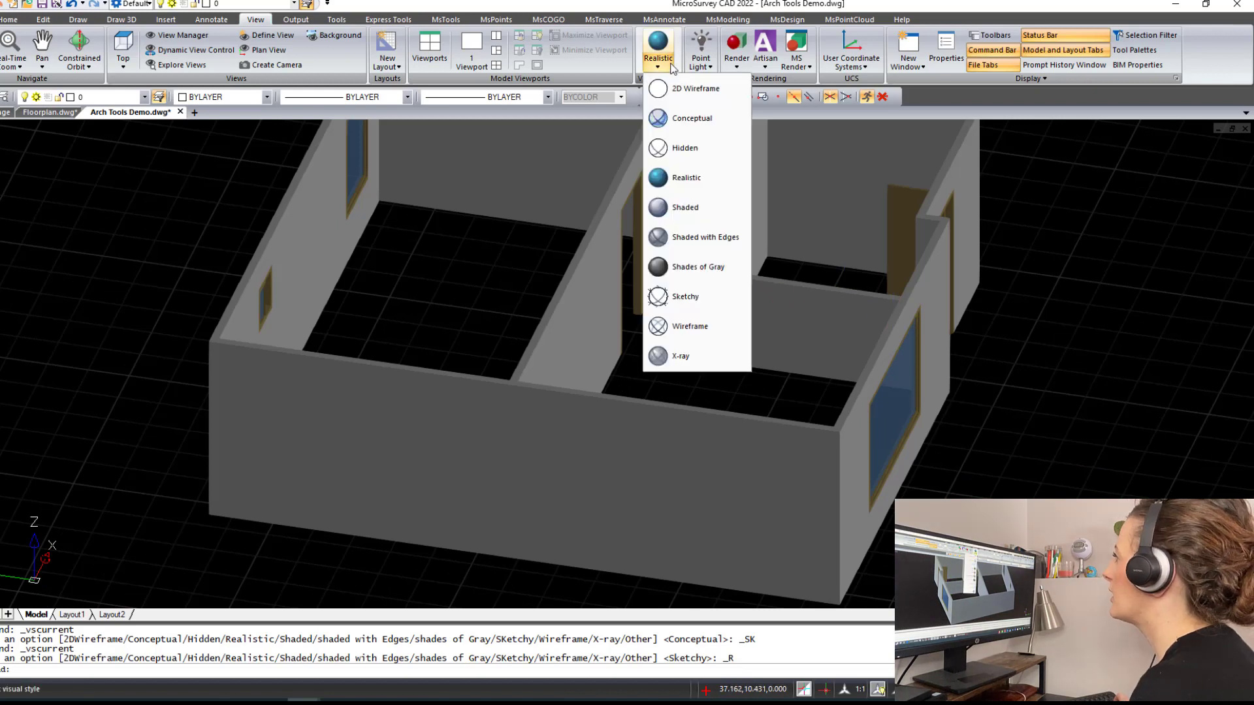
pyautogui.click(658, 49)
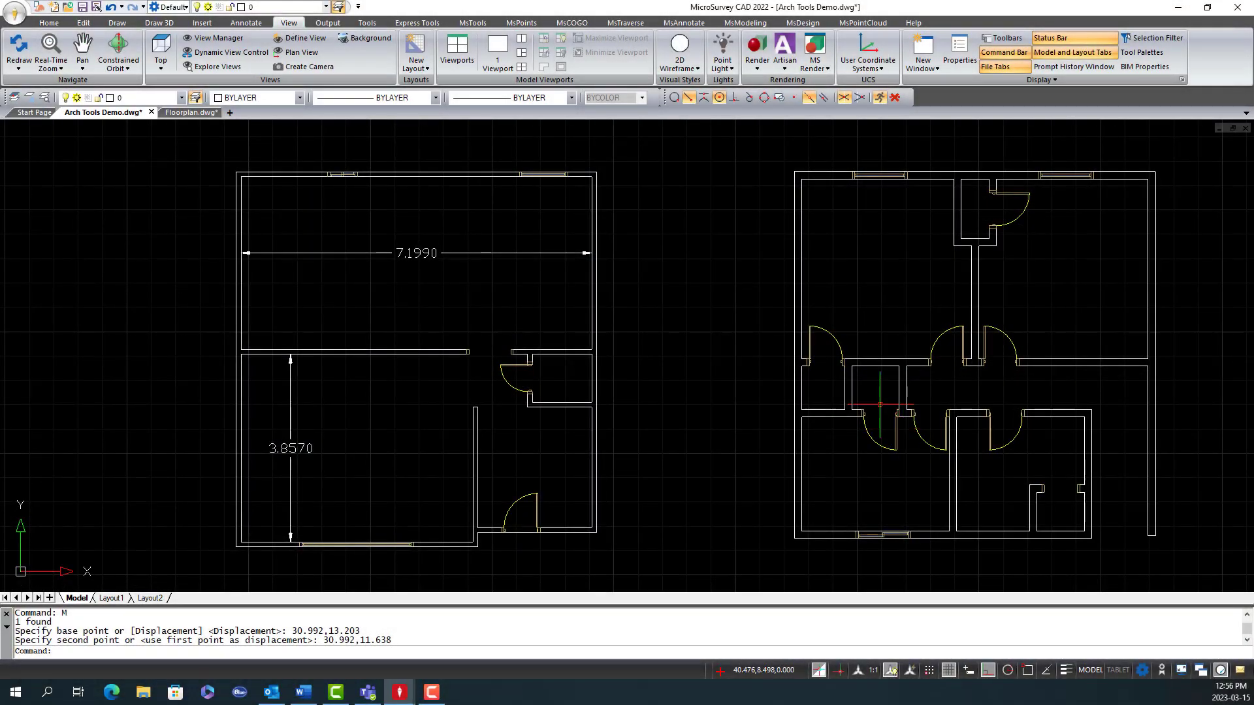
# Add a 3.6990 aligned dimension from the top wall to the interior wall with DIMALI
pyautogui.write('o')
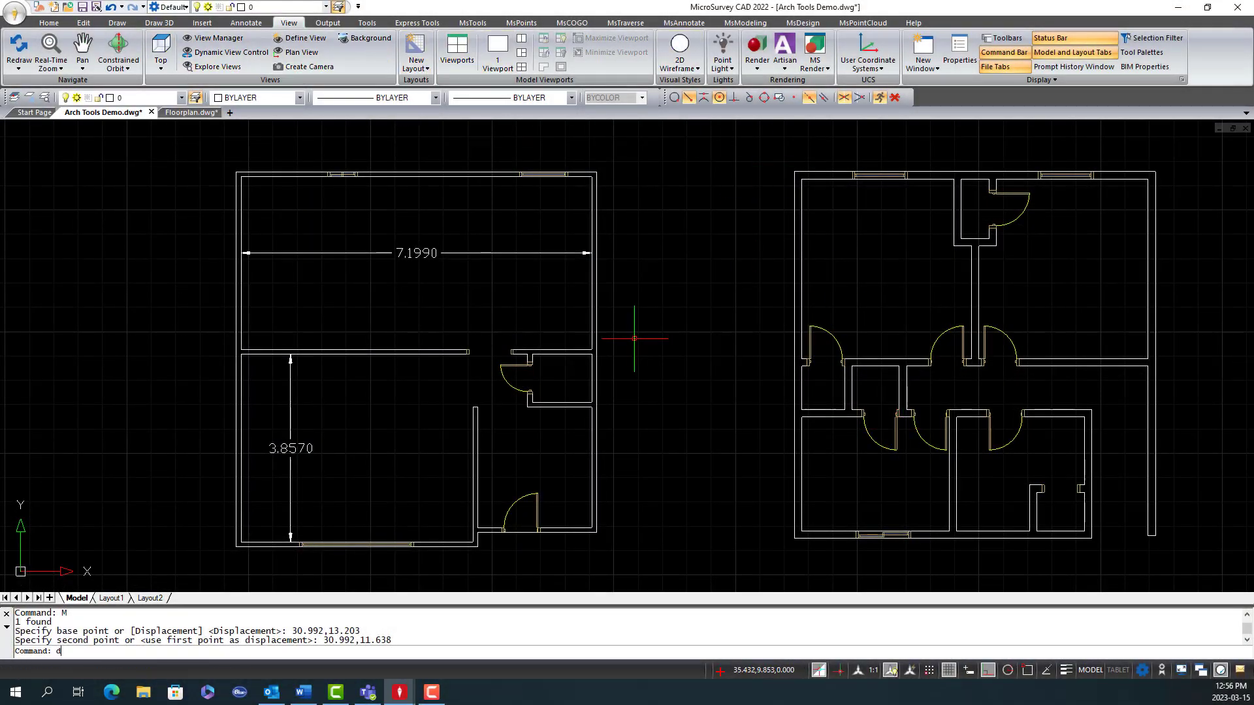
pyautogui.write('imali')
pyautogui.press('Return')
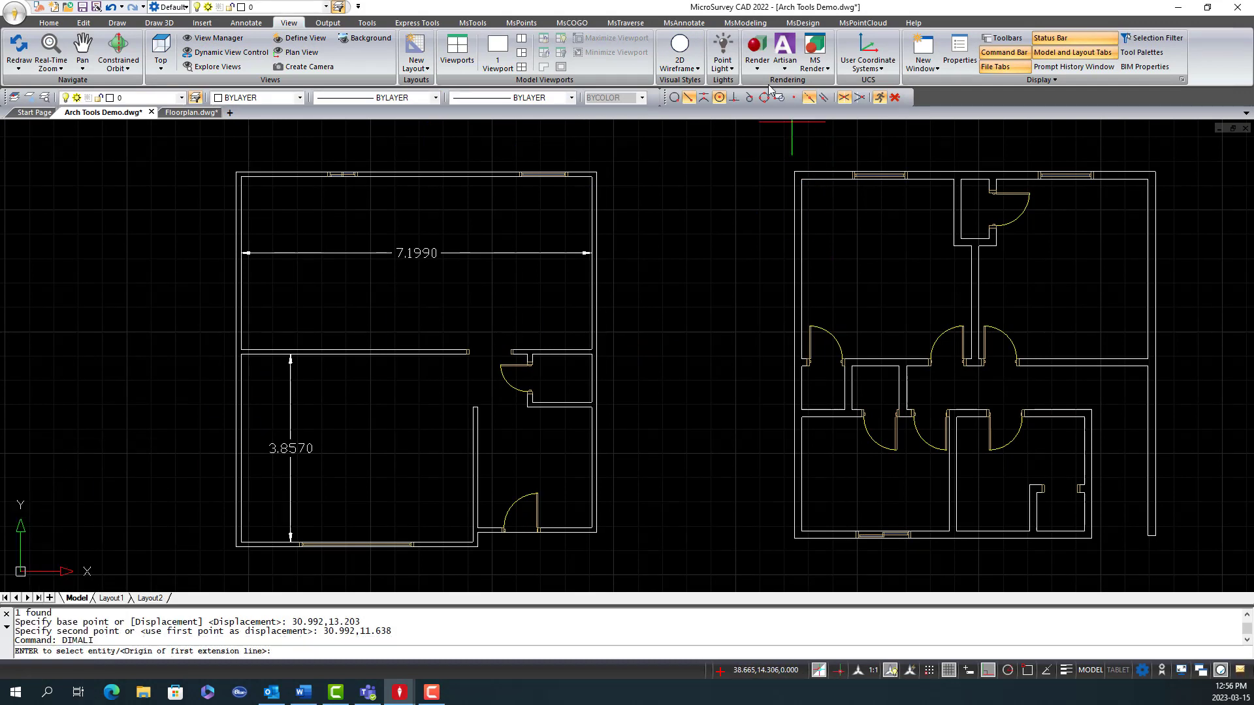
pyautogui.click(1024, 673)
pyautogui.click(906, 177)
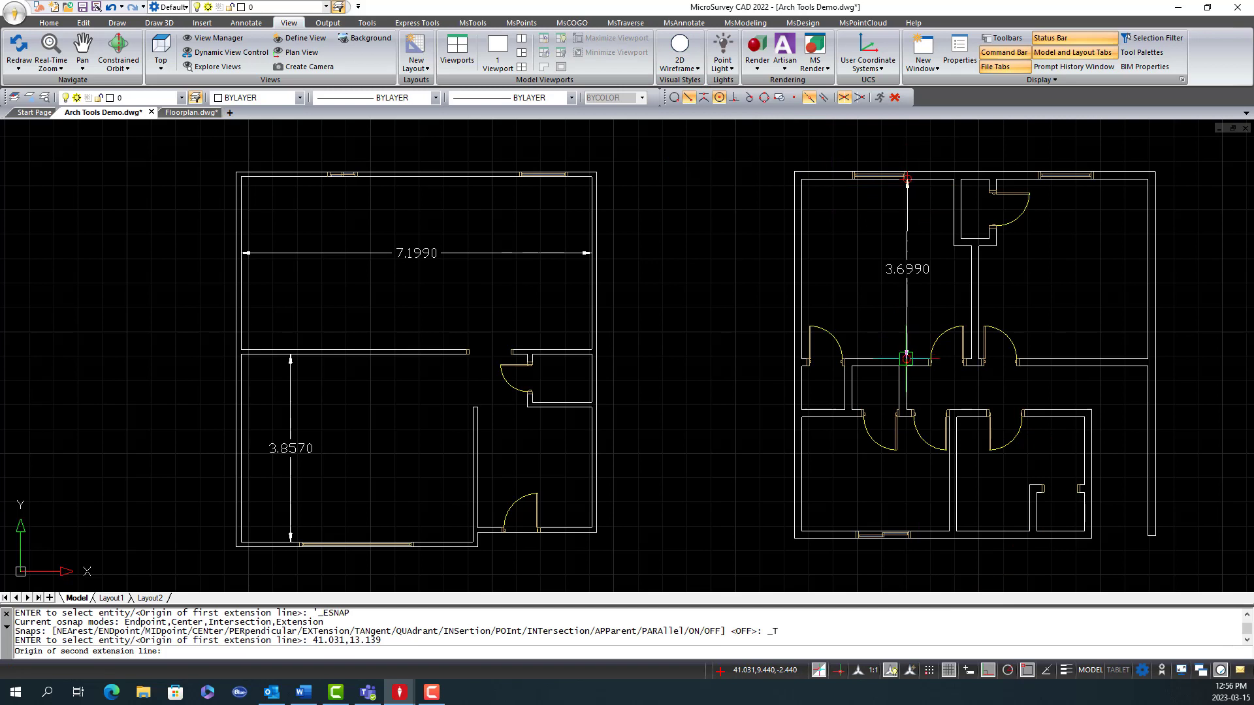
pyautogui.click(906, 359)
pyautogui.click(906, 359)
pyautogui.press('Escape')
# Reposition the view and apply Conceptual shading to both floor plans
pyautogui.moveTo(937, 430); pyautogui.dragTo(907, 407, button='middle')
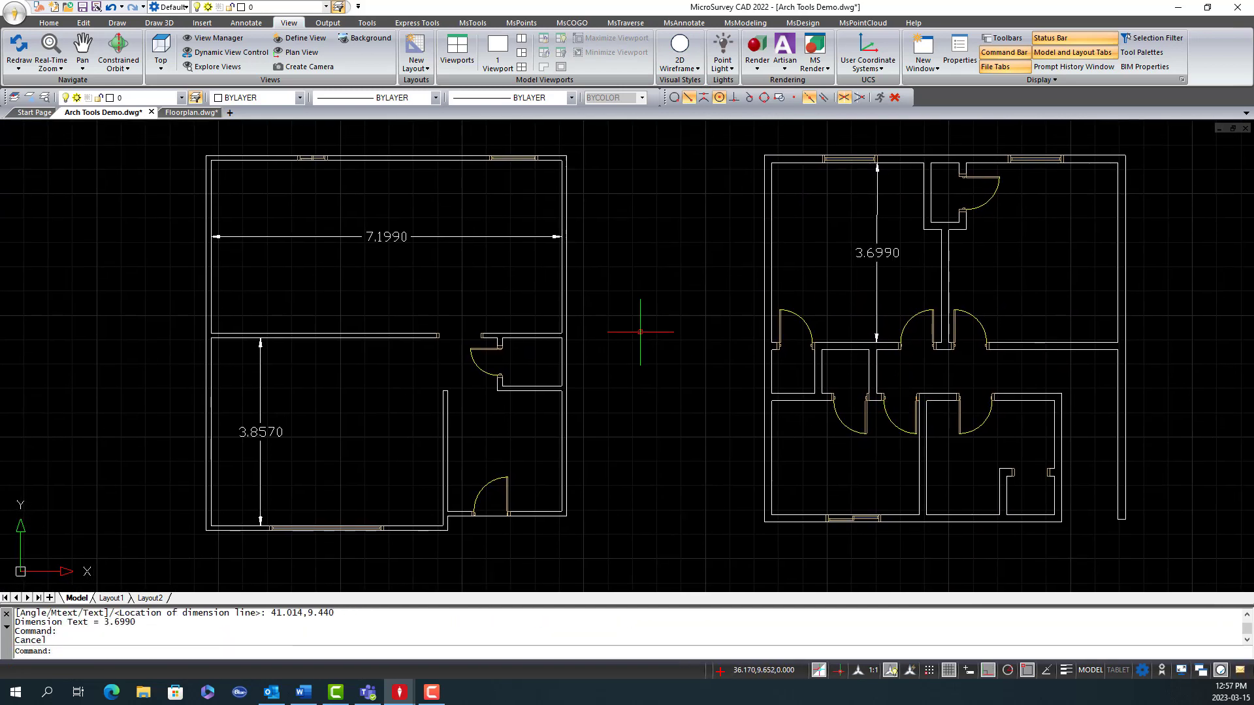
pyautogui.scroll(2, 647, 313)
pyautogui.scroll(-2, 850, 392)
pyautogui.moveTo(870, 394)
pyautogui.mouseDown(button='middle')
pyautogui.moveTo(1000, 397)
pyautogui.moveTo(499, 401)
pyautogui.moveTo(490, 426)
pyautogui.moveTo(463, 358)
pyautogui.moveTo(484, 229)
pyautogui.moveTo(518, 386)
pyautogui.moveTo(676, 310)
pyautogui.moveTo(641, 314)
pyautogui.moveTo(605, 347)
pyautogui.moveTo(830, 272)
pyautogui.moveTo(777, 261)
pyautogui.moveTo(708, 476)
pyautogui.moveTo(561, 389)
pyautogui.moveTo(588, 392)
pyautogui.mouseUp(button='middle')
pyautogui.click(680, 52)
pyautogui.click(702, 202)
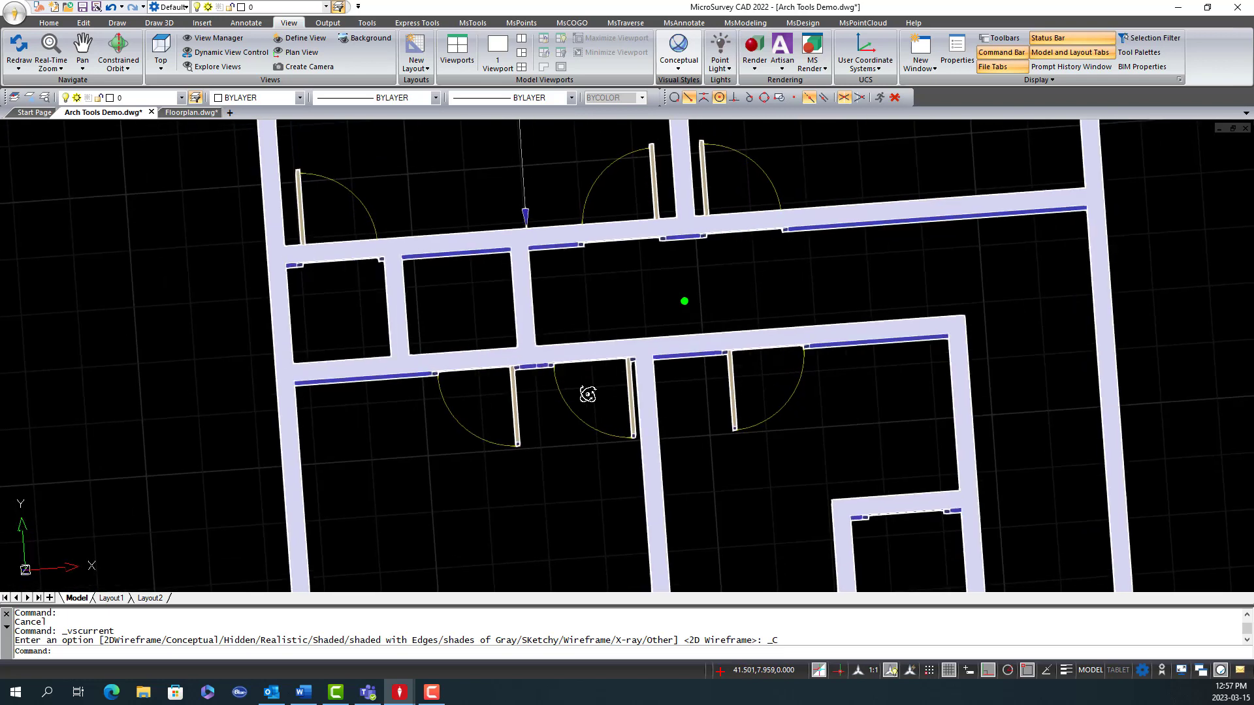
# Add an 'OFFICE' multiline text label in the larger plan's upper-right room
pyautogui.click(161, 52)
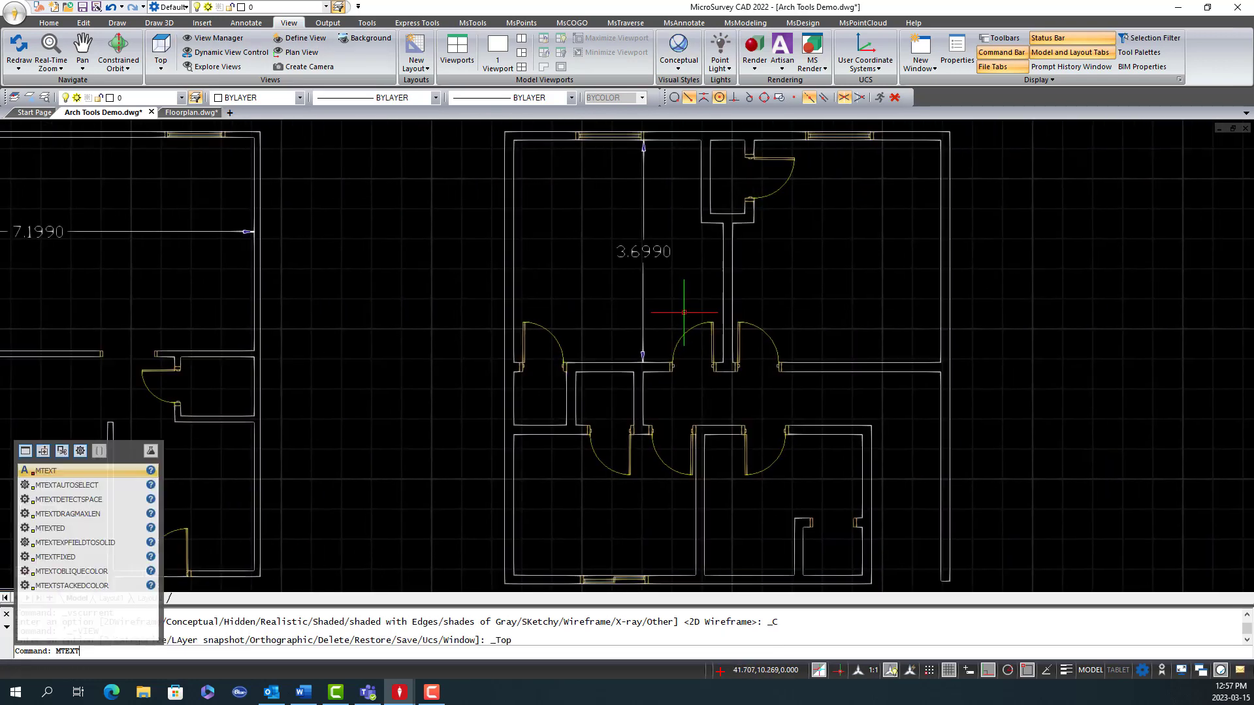
pyautogui.press('Return')
pyautogui.click(809, 247)
pyautogui.click(876, 272)
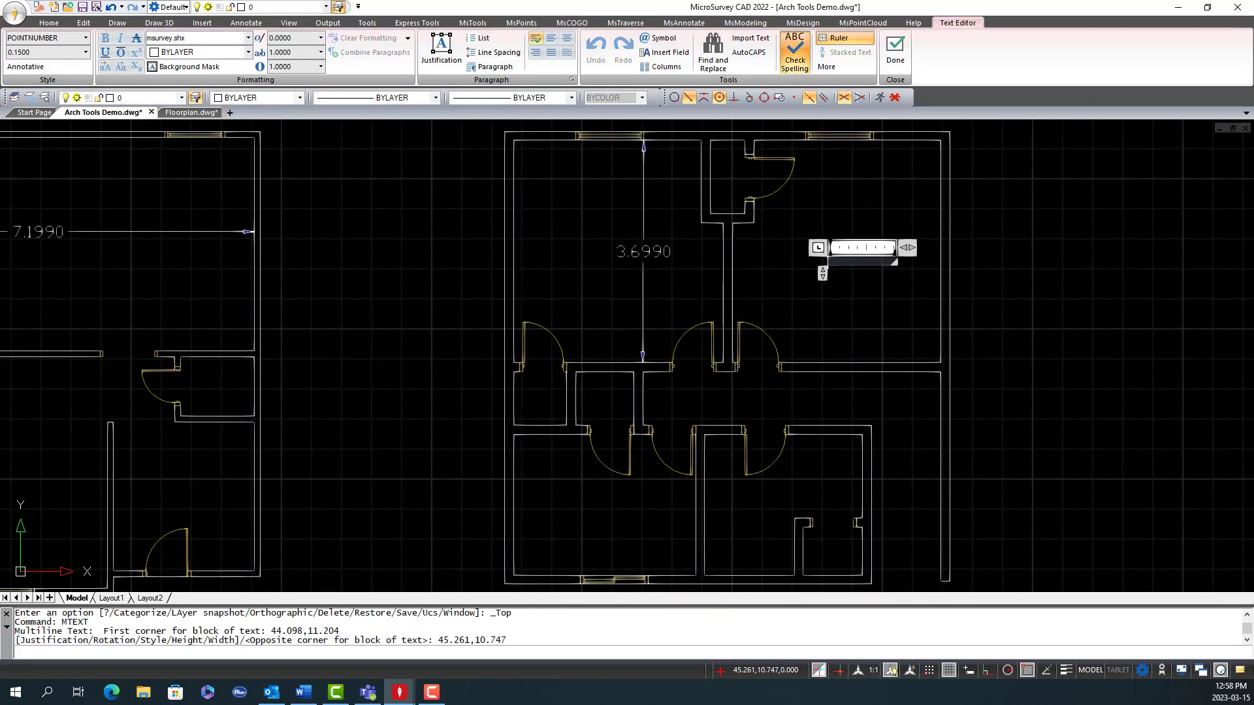
pyautogui.write('OFFICE')
pyautogui.press('Return')
pyautogui.press('Return')
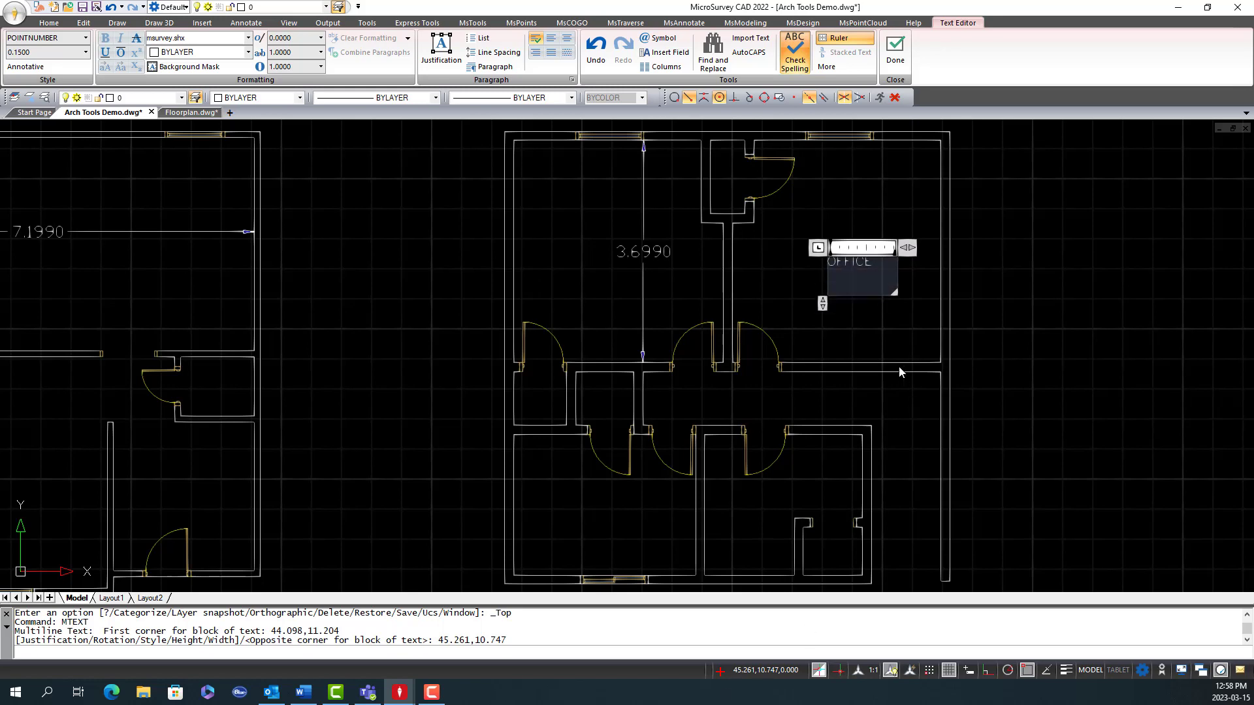
pyautogui.click(898, 372)
# Return to the Top view and switch the visual style to 2D Wireframe
pyautogui.moveTo(899, 373)
pyautogui.keyDown('shift'); pyautogui.mouseDown(button='middle')
pyautogui.moveTo(905, 251)
pyautogui.moveTo(666, 331)
pyautogui.moveTo(821, 313)
pyautogui.mouseUp(button='middle'); pyautogui.keyUp('shift')
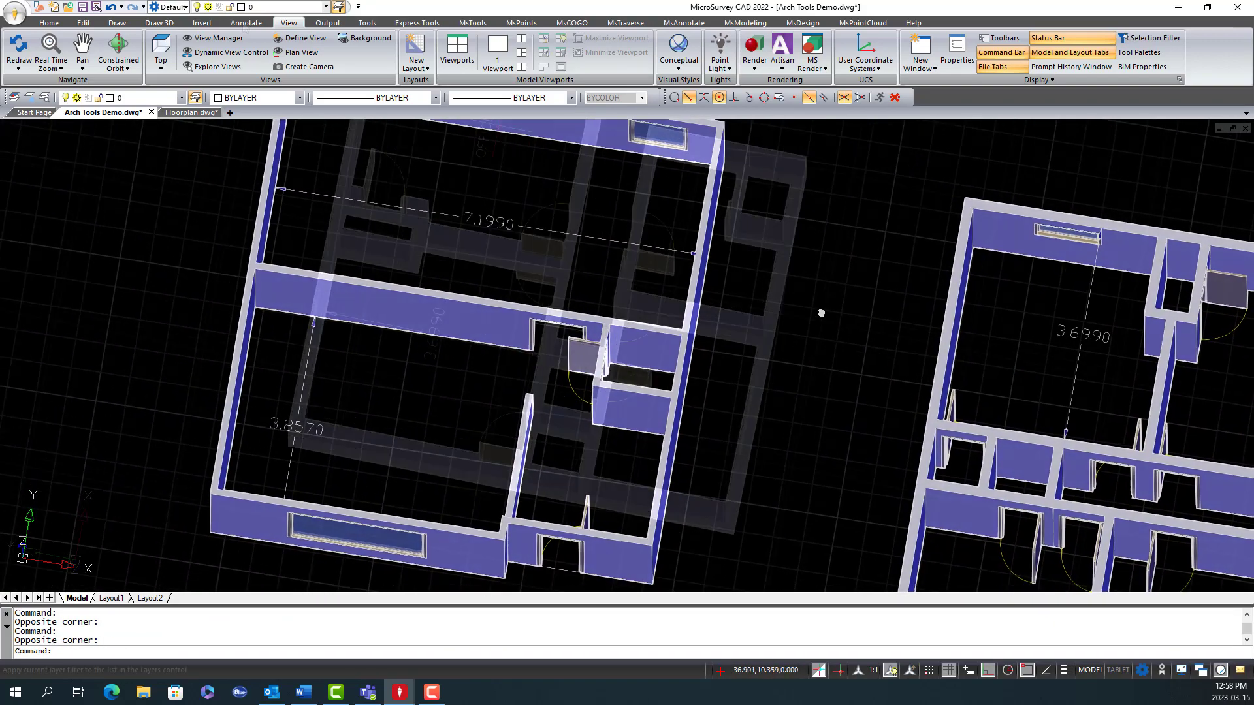
pyautogui.click(161, 51)
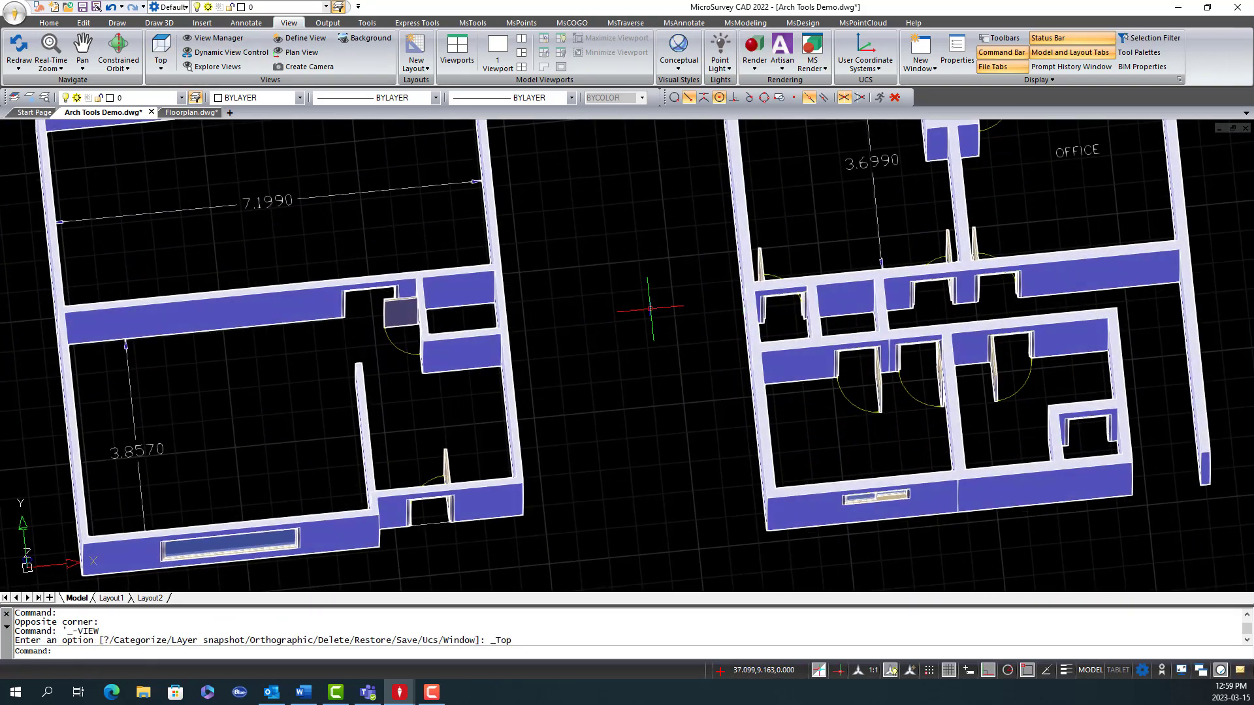
pyautogui.click(678, 48)
pyautogui.click(695, 93)
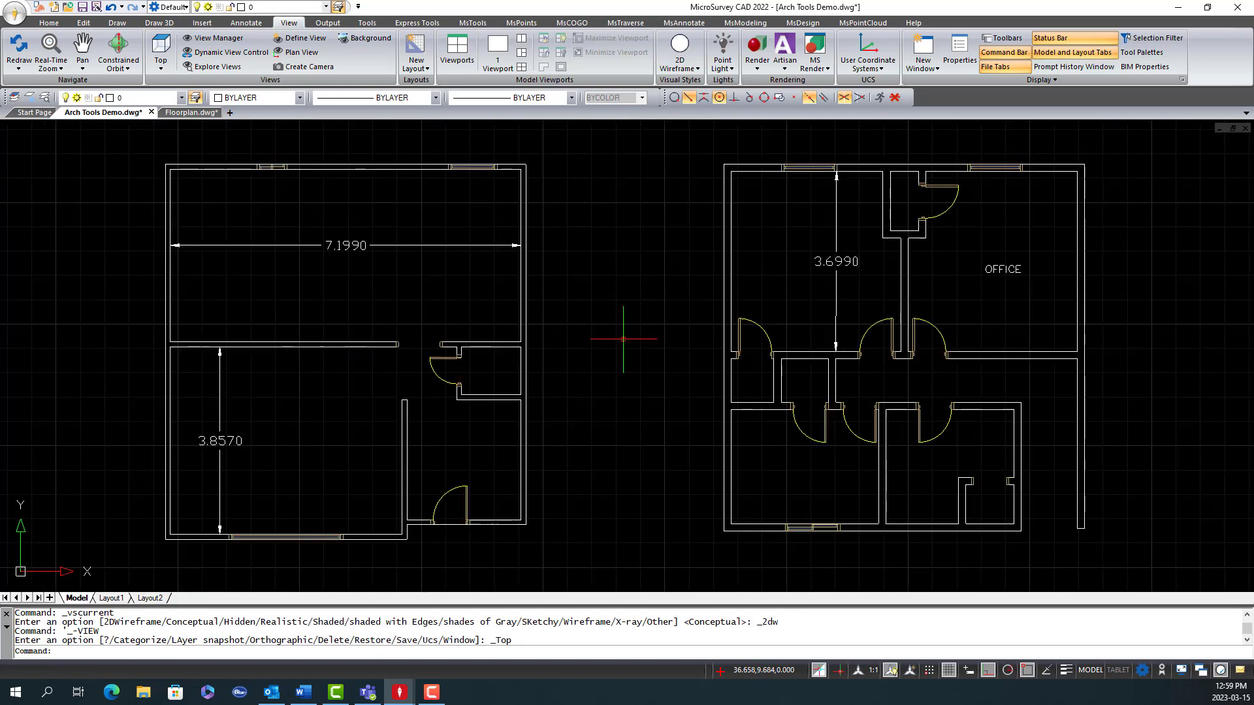